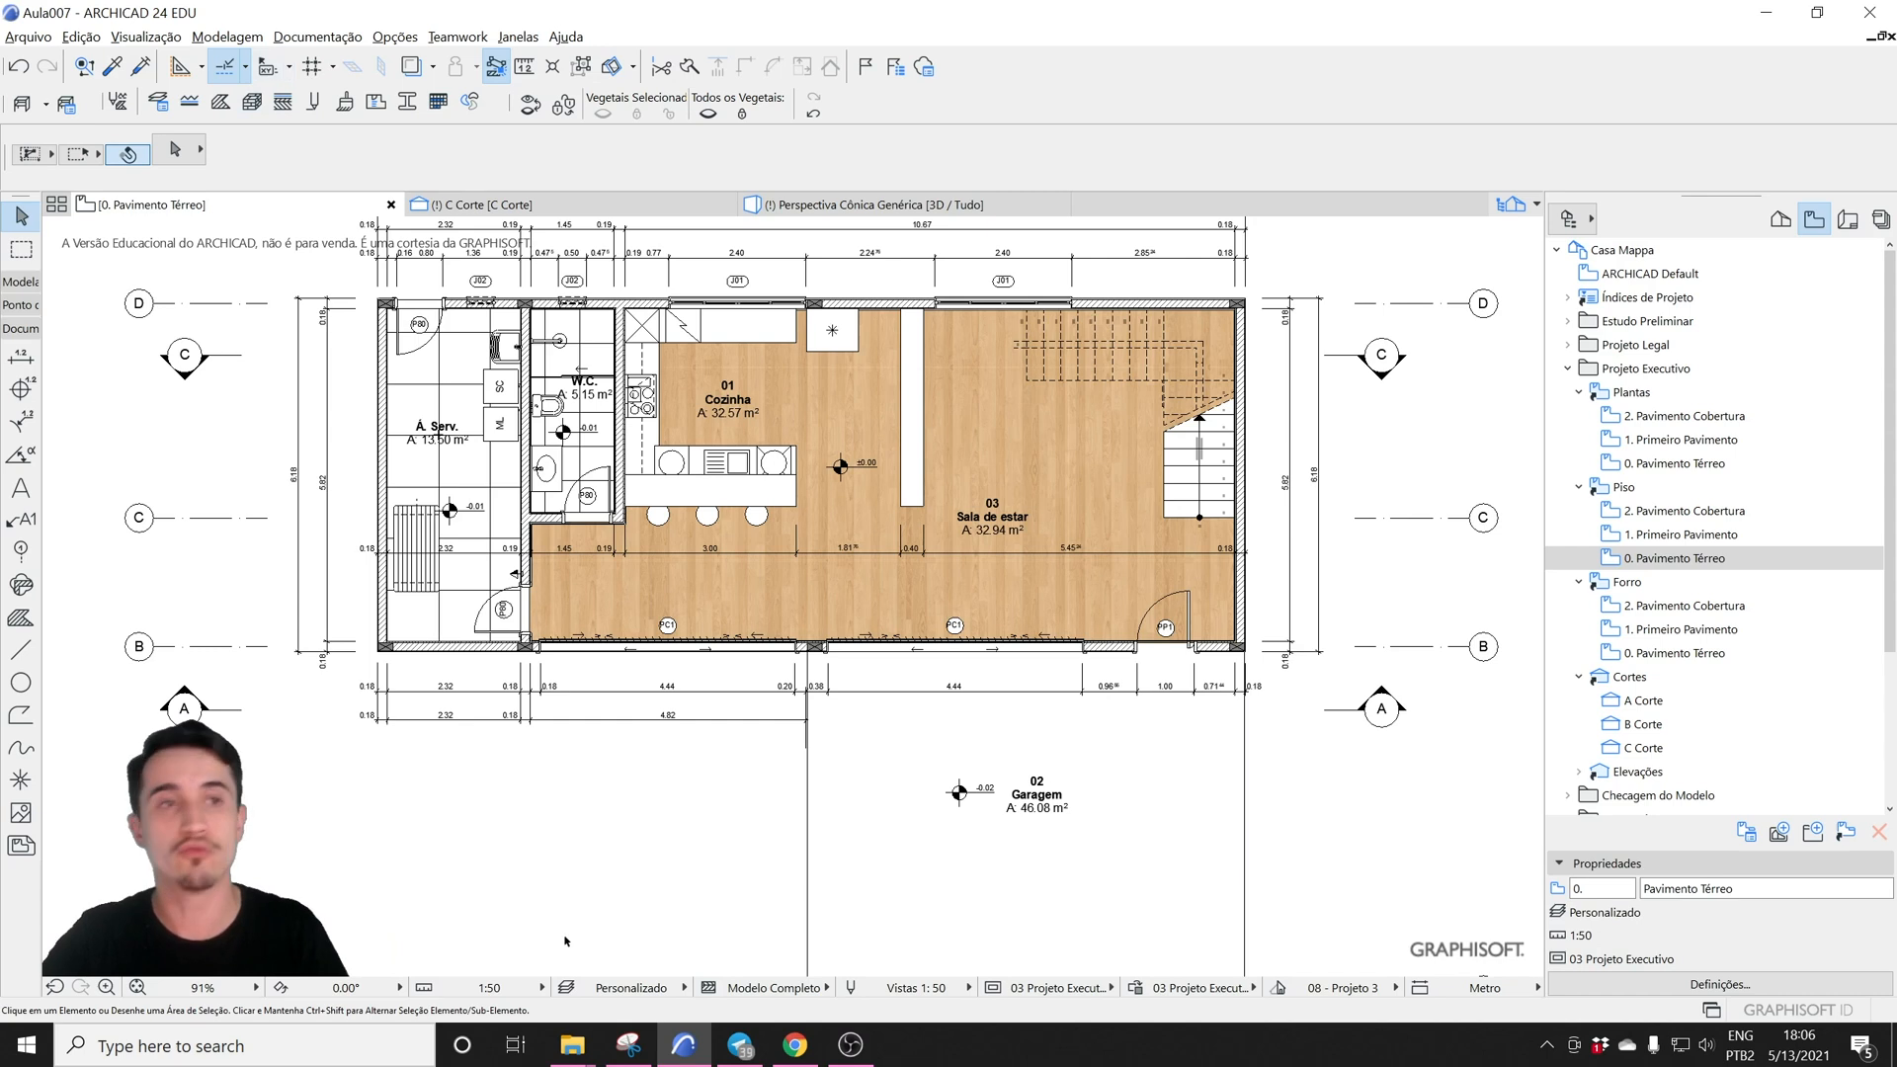
- Turn off the snap guides (Guias Vinculadas) and check the remaining snap options
left_click(246, 67)
left_click(262, 97)
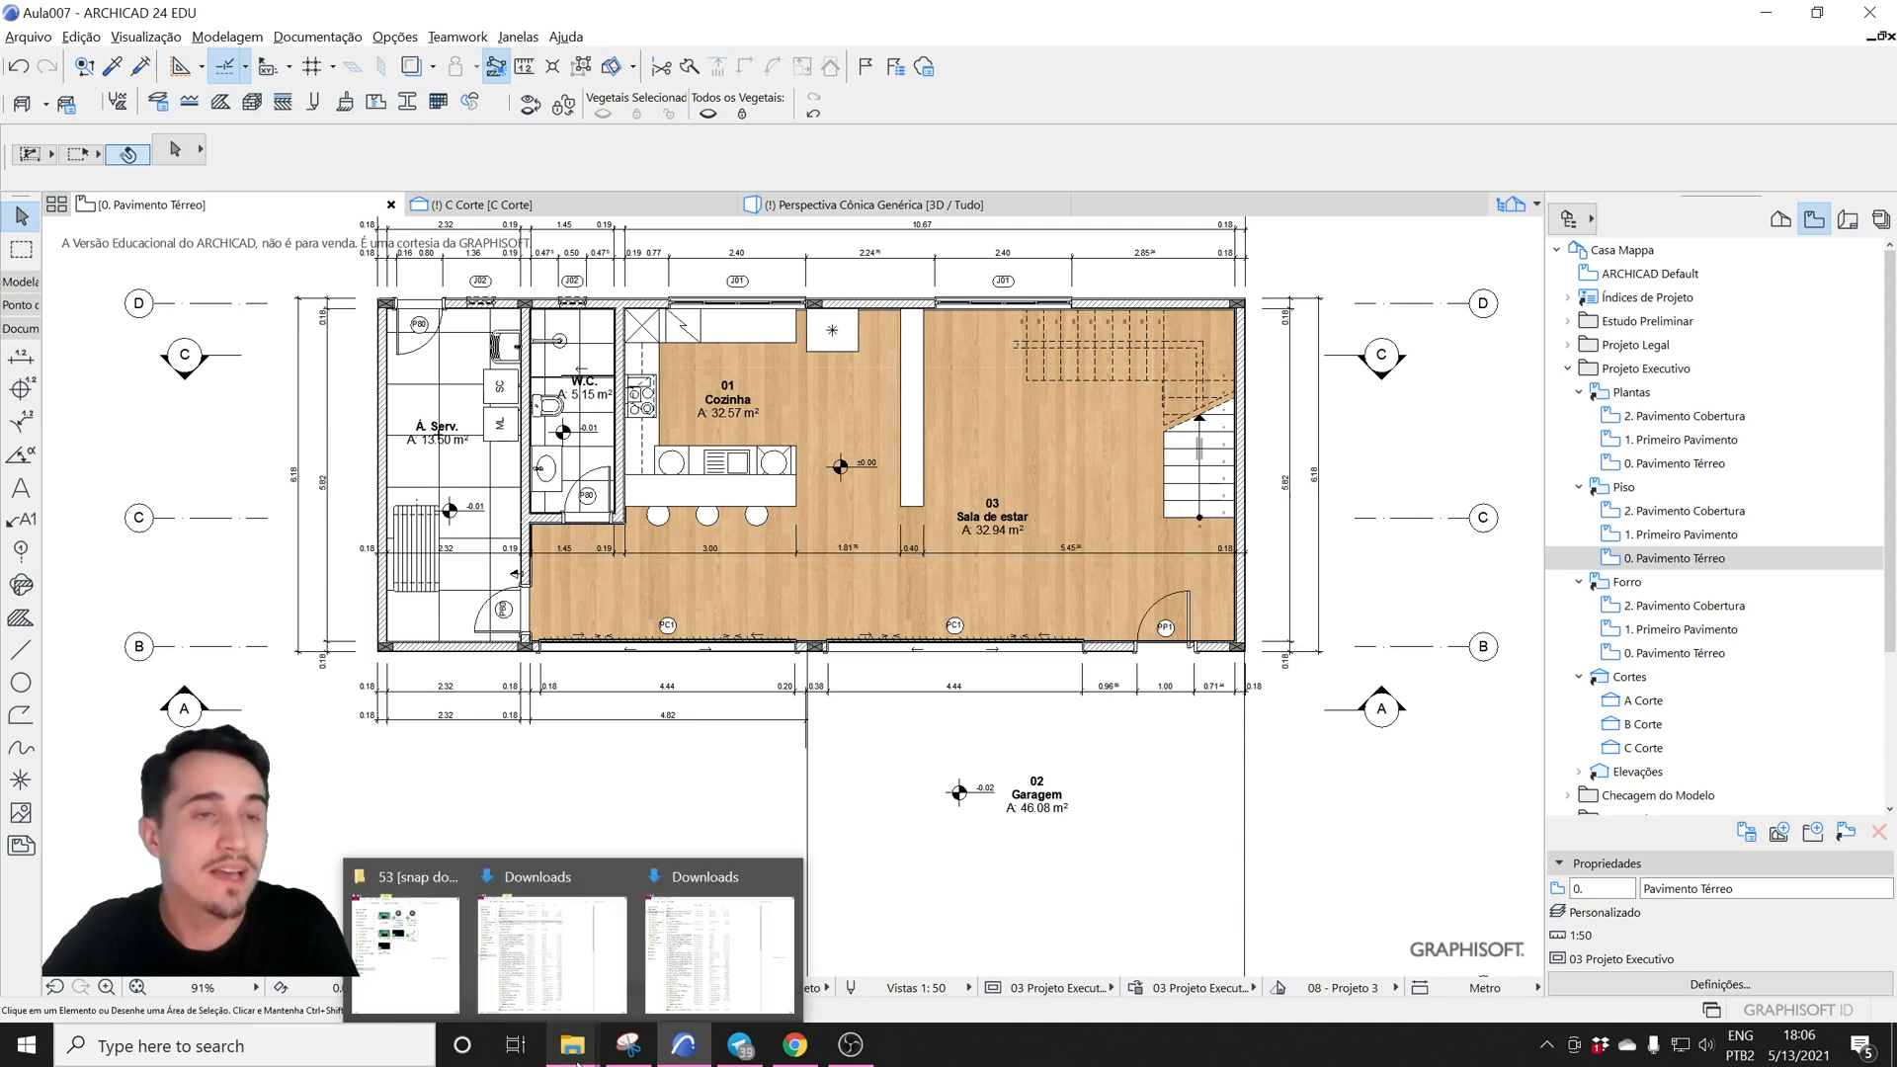
left_click(247, 59)
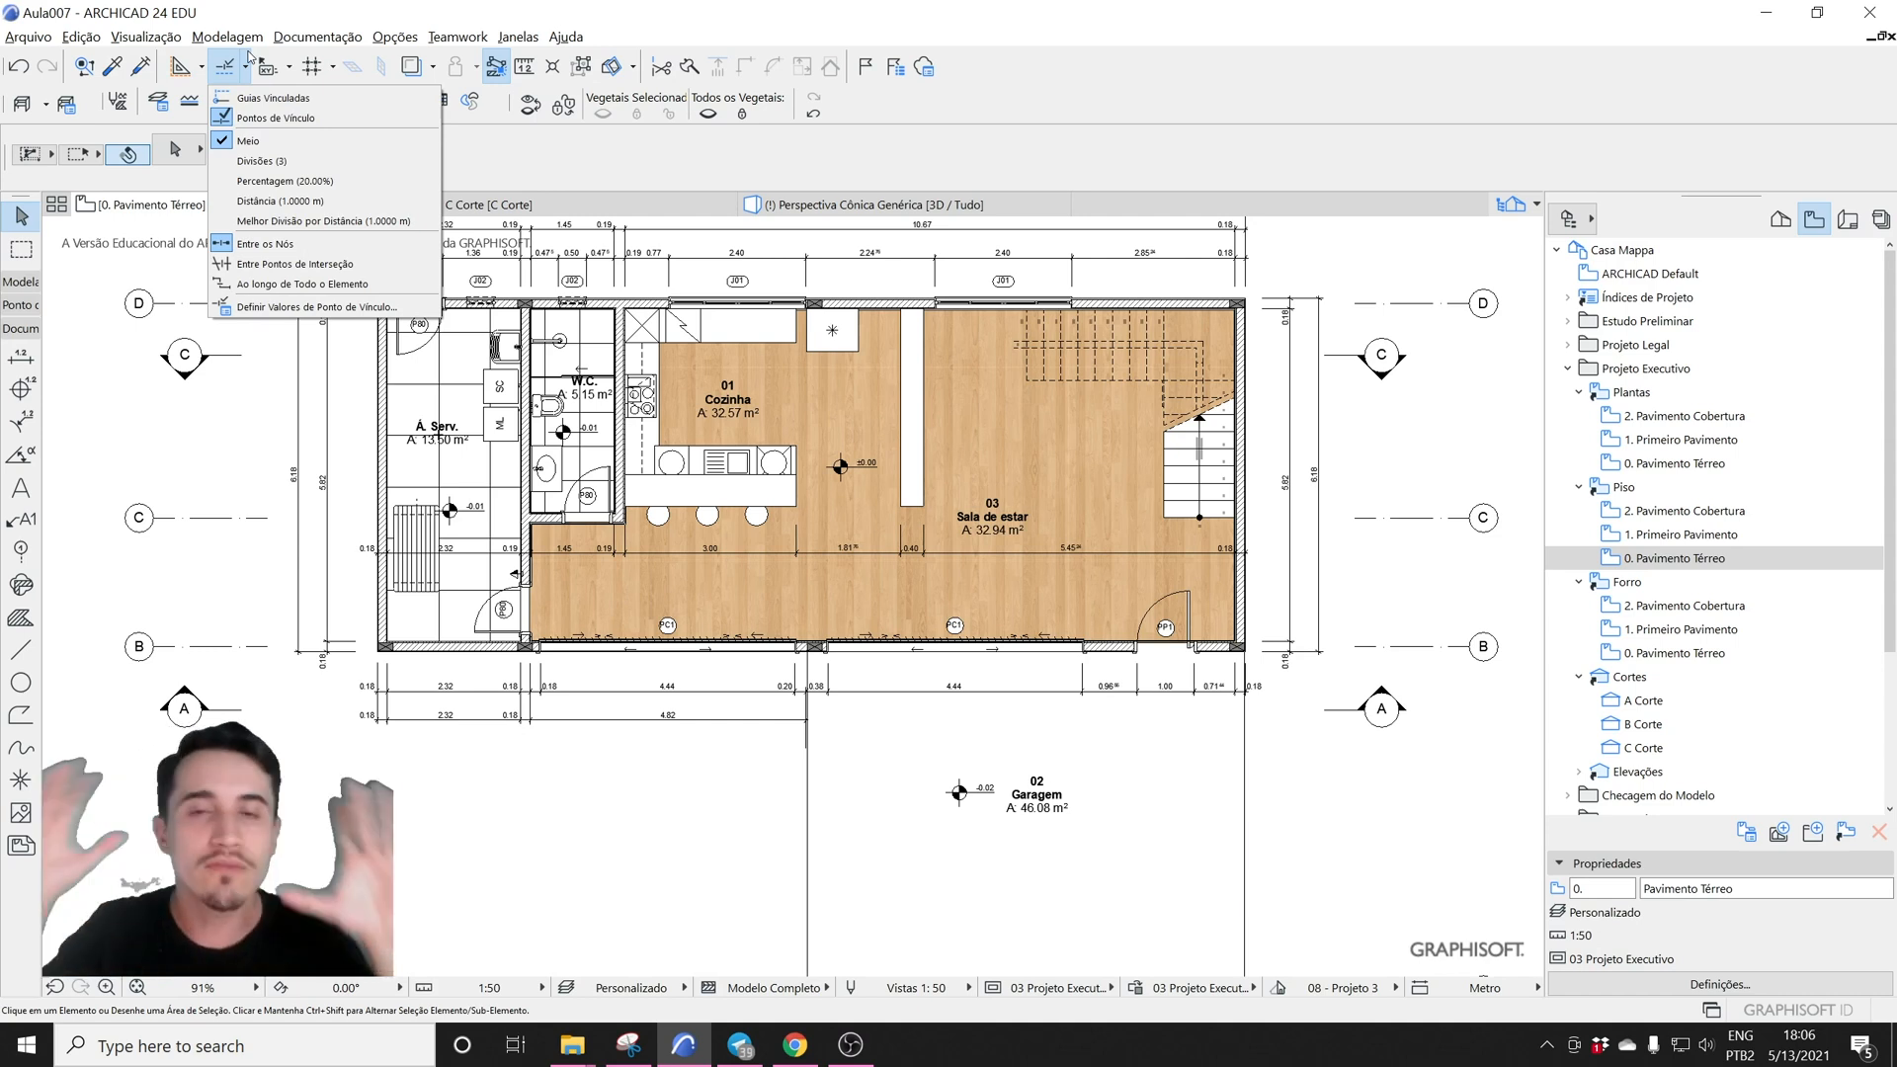
left_click(248, 59)
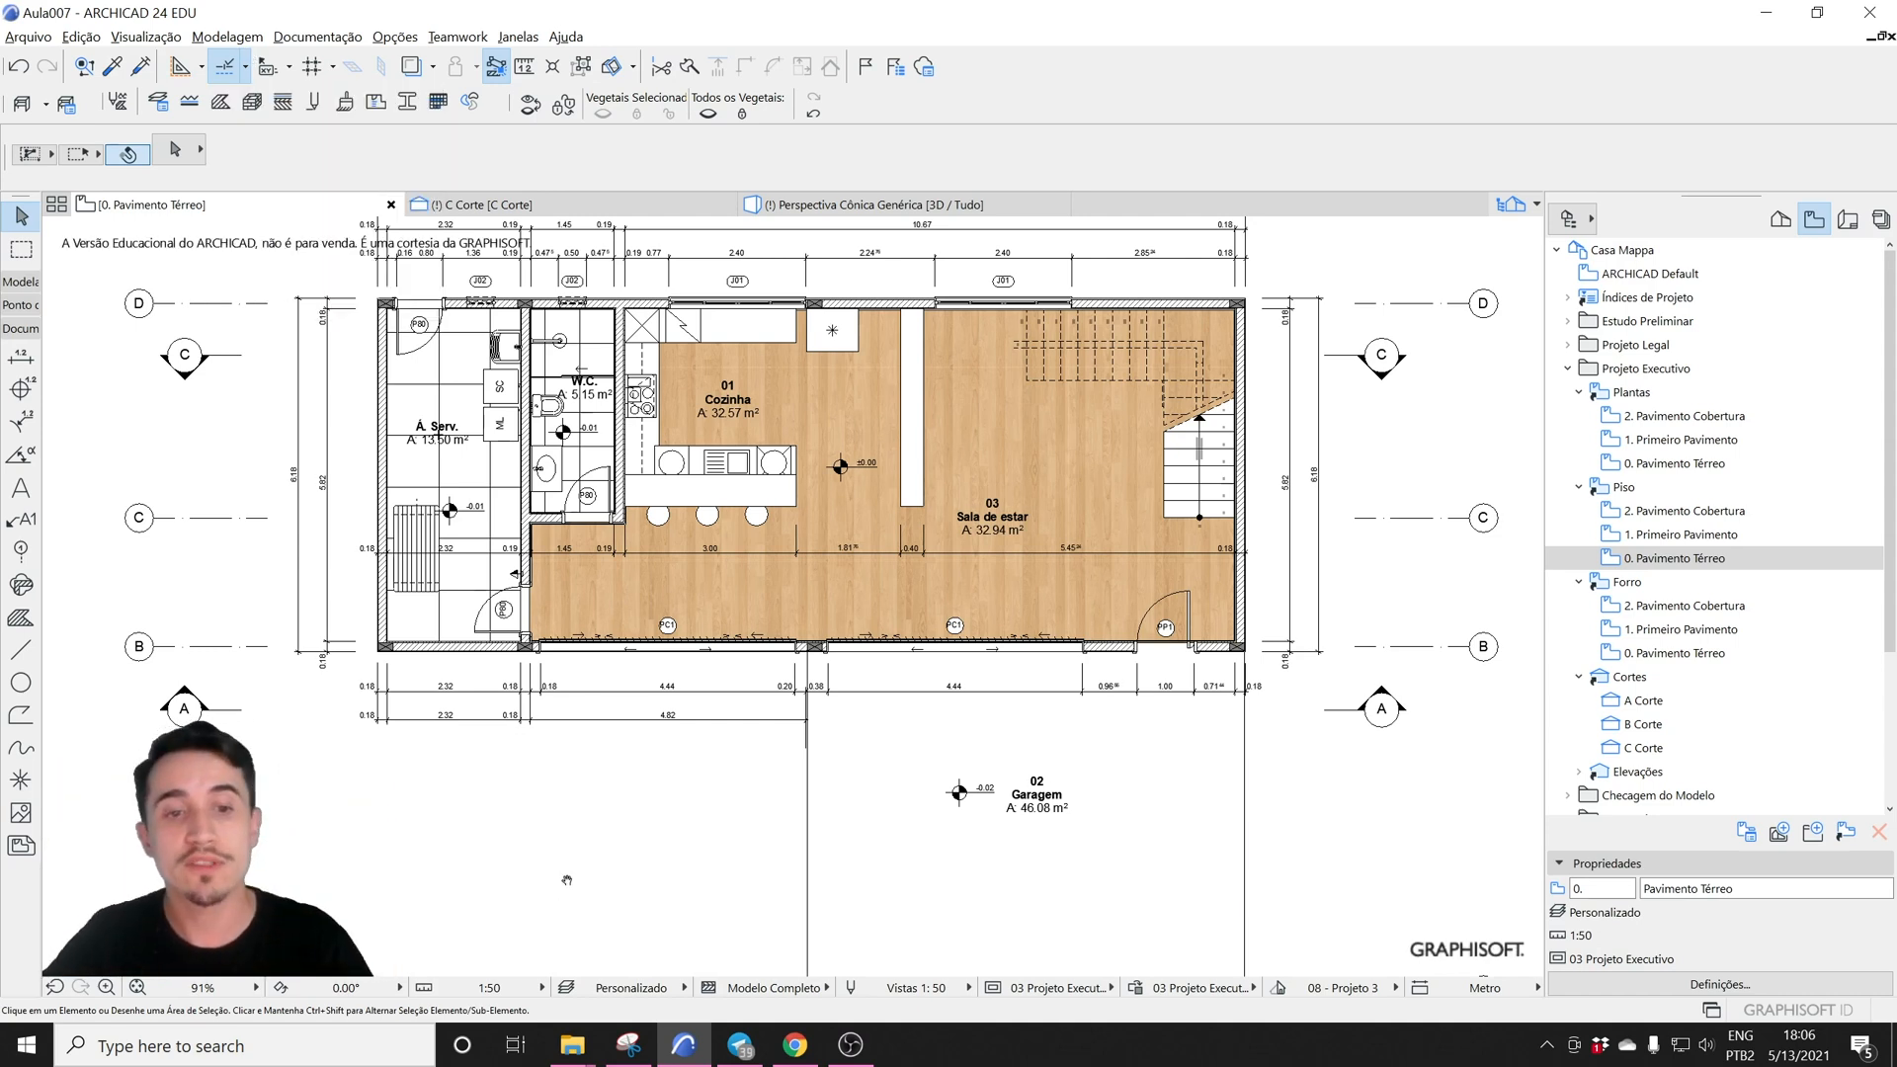
- Draw a rectangle with the Line tool's rectangle method in the empty area below the service area
middle_click_drag(565, 877, 606, 922)
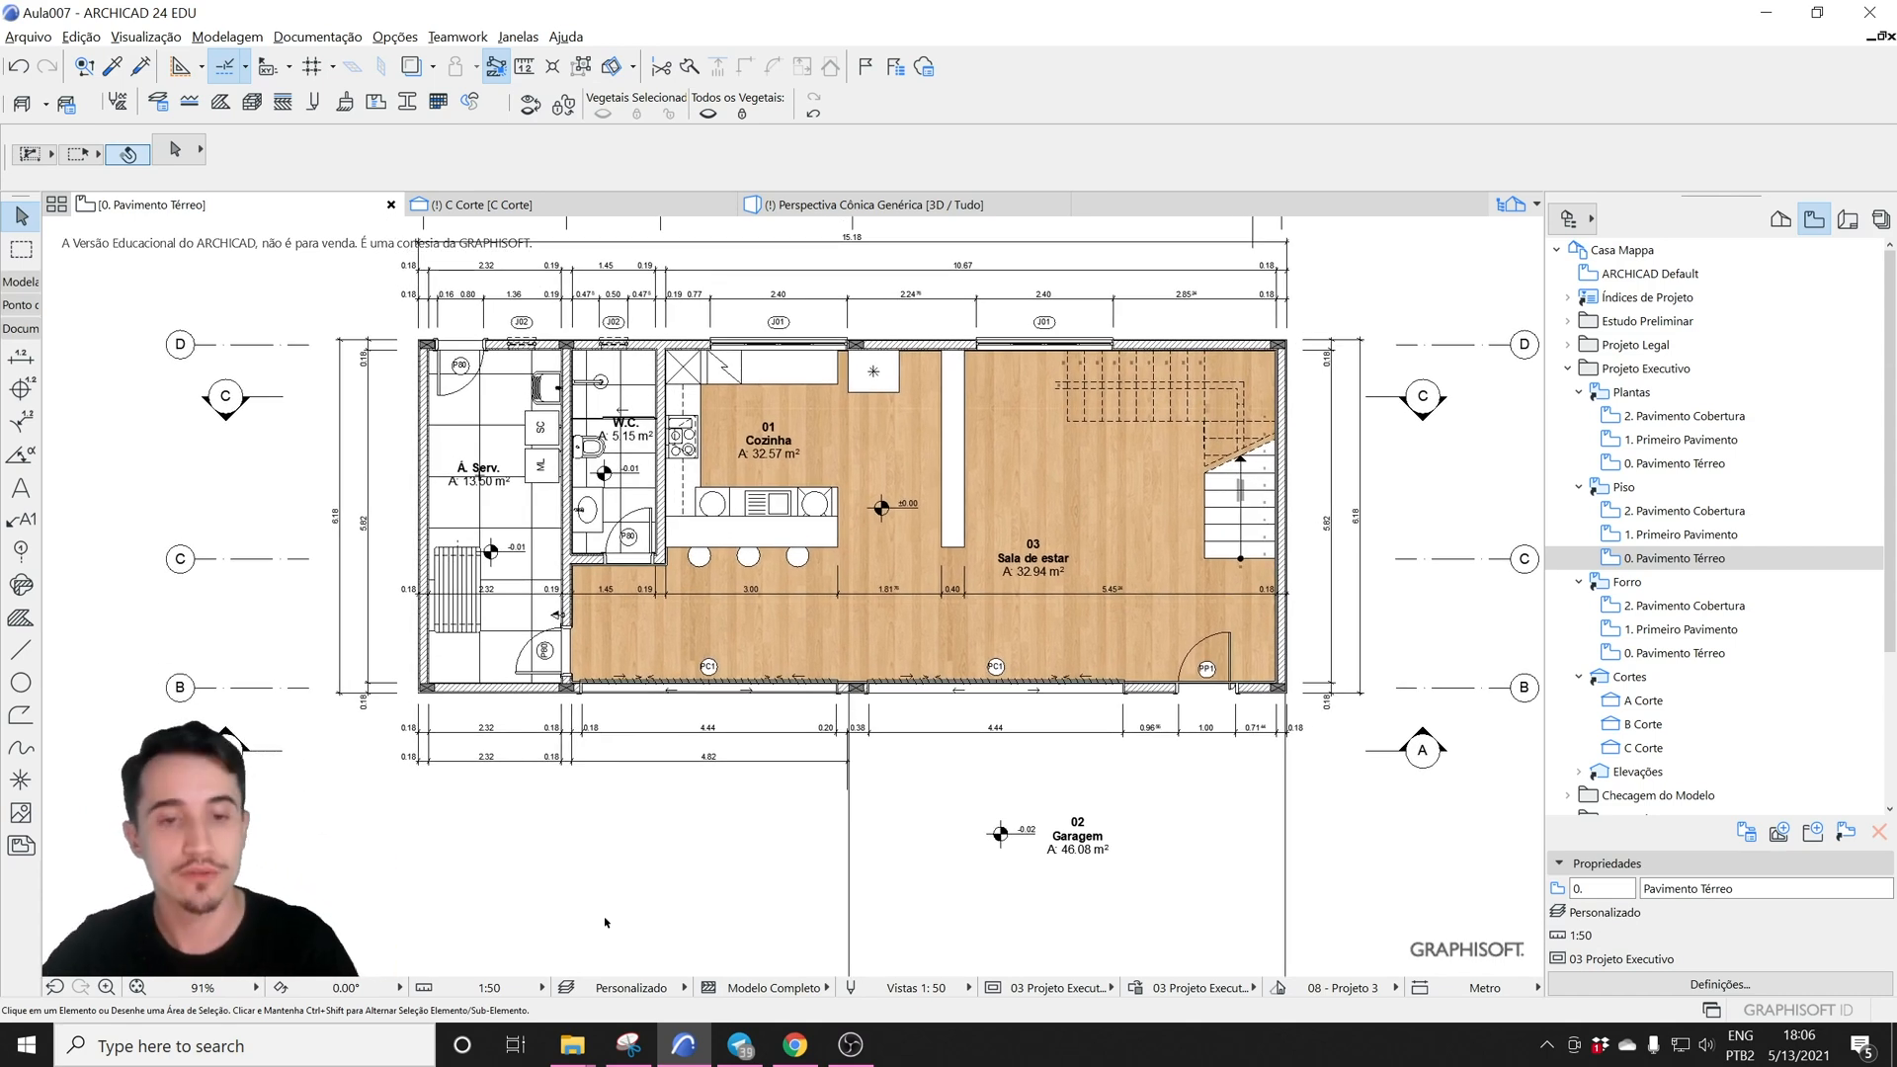
middle_click_drag(549, 888, 620, 760)
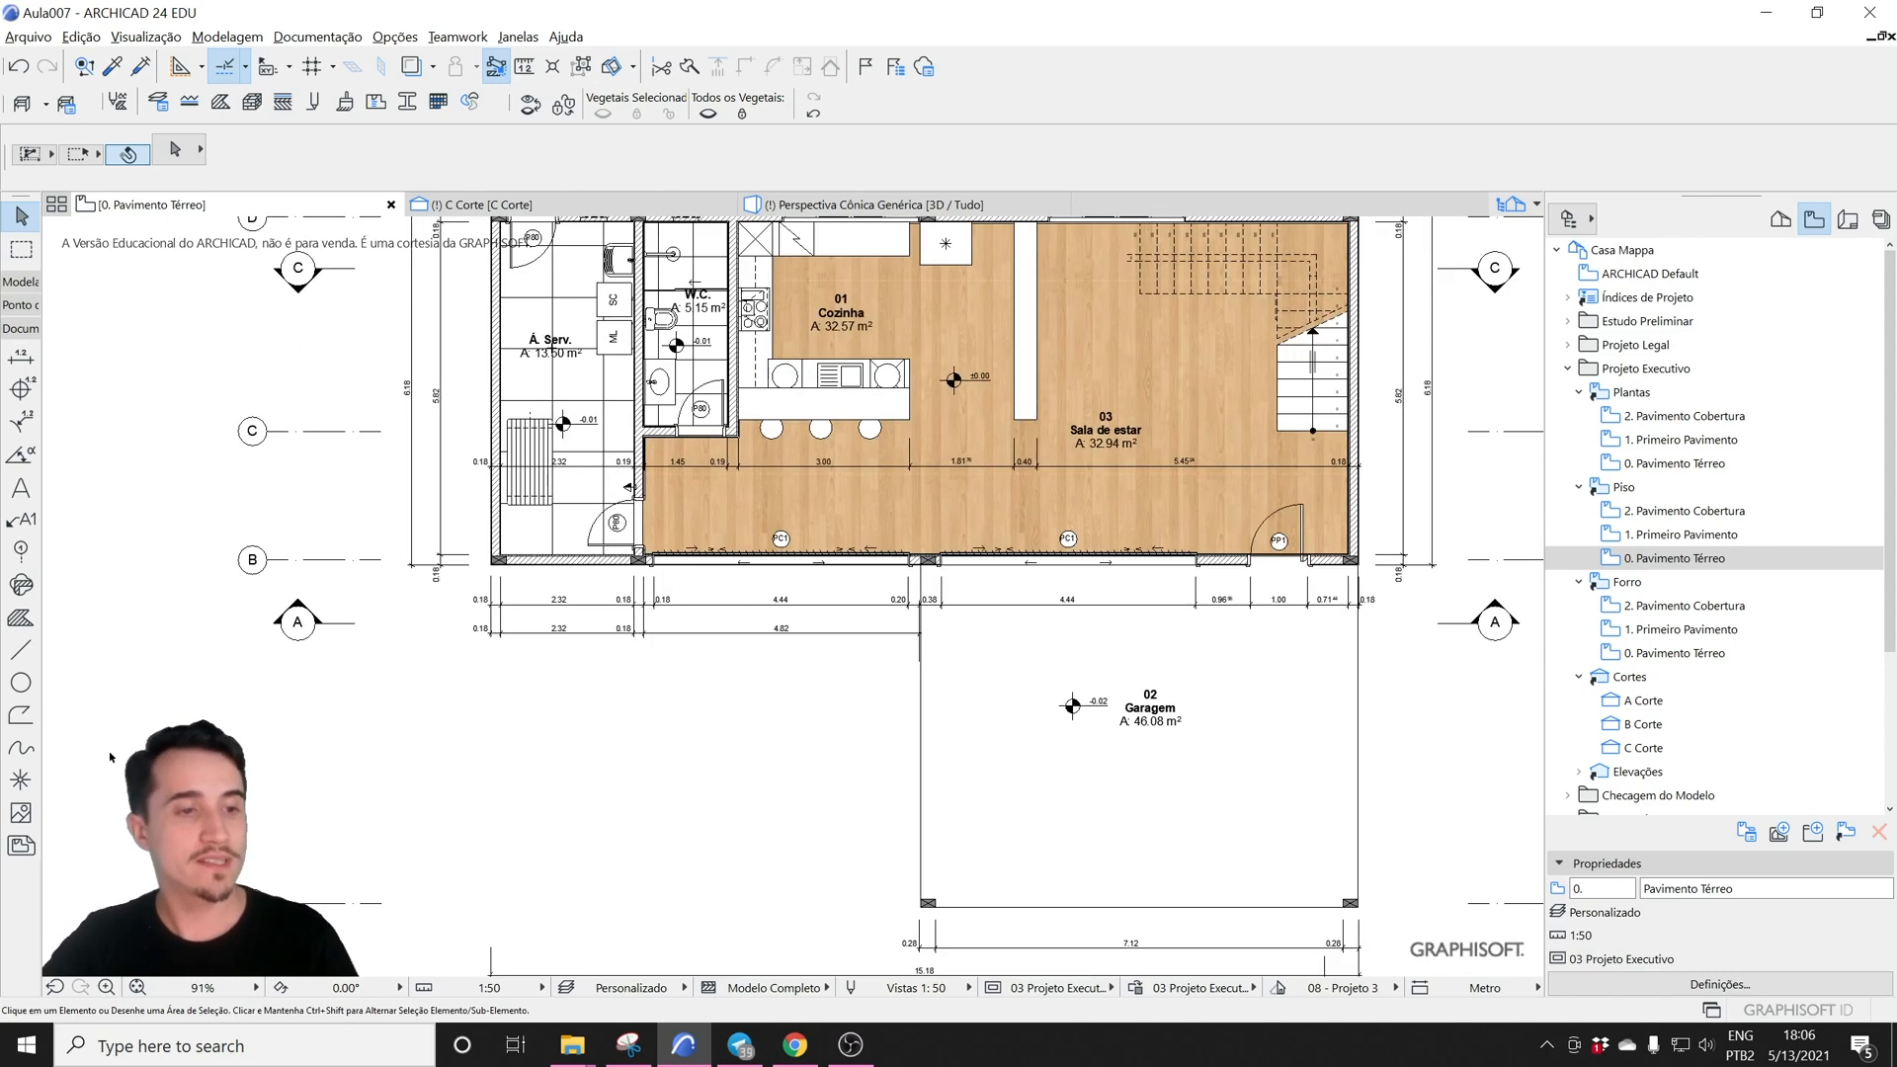
left_click(18, 653)
scroll(594, 759, "up", 2)
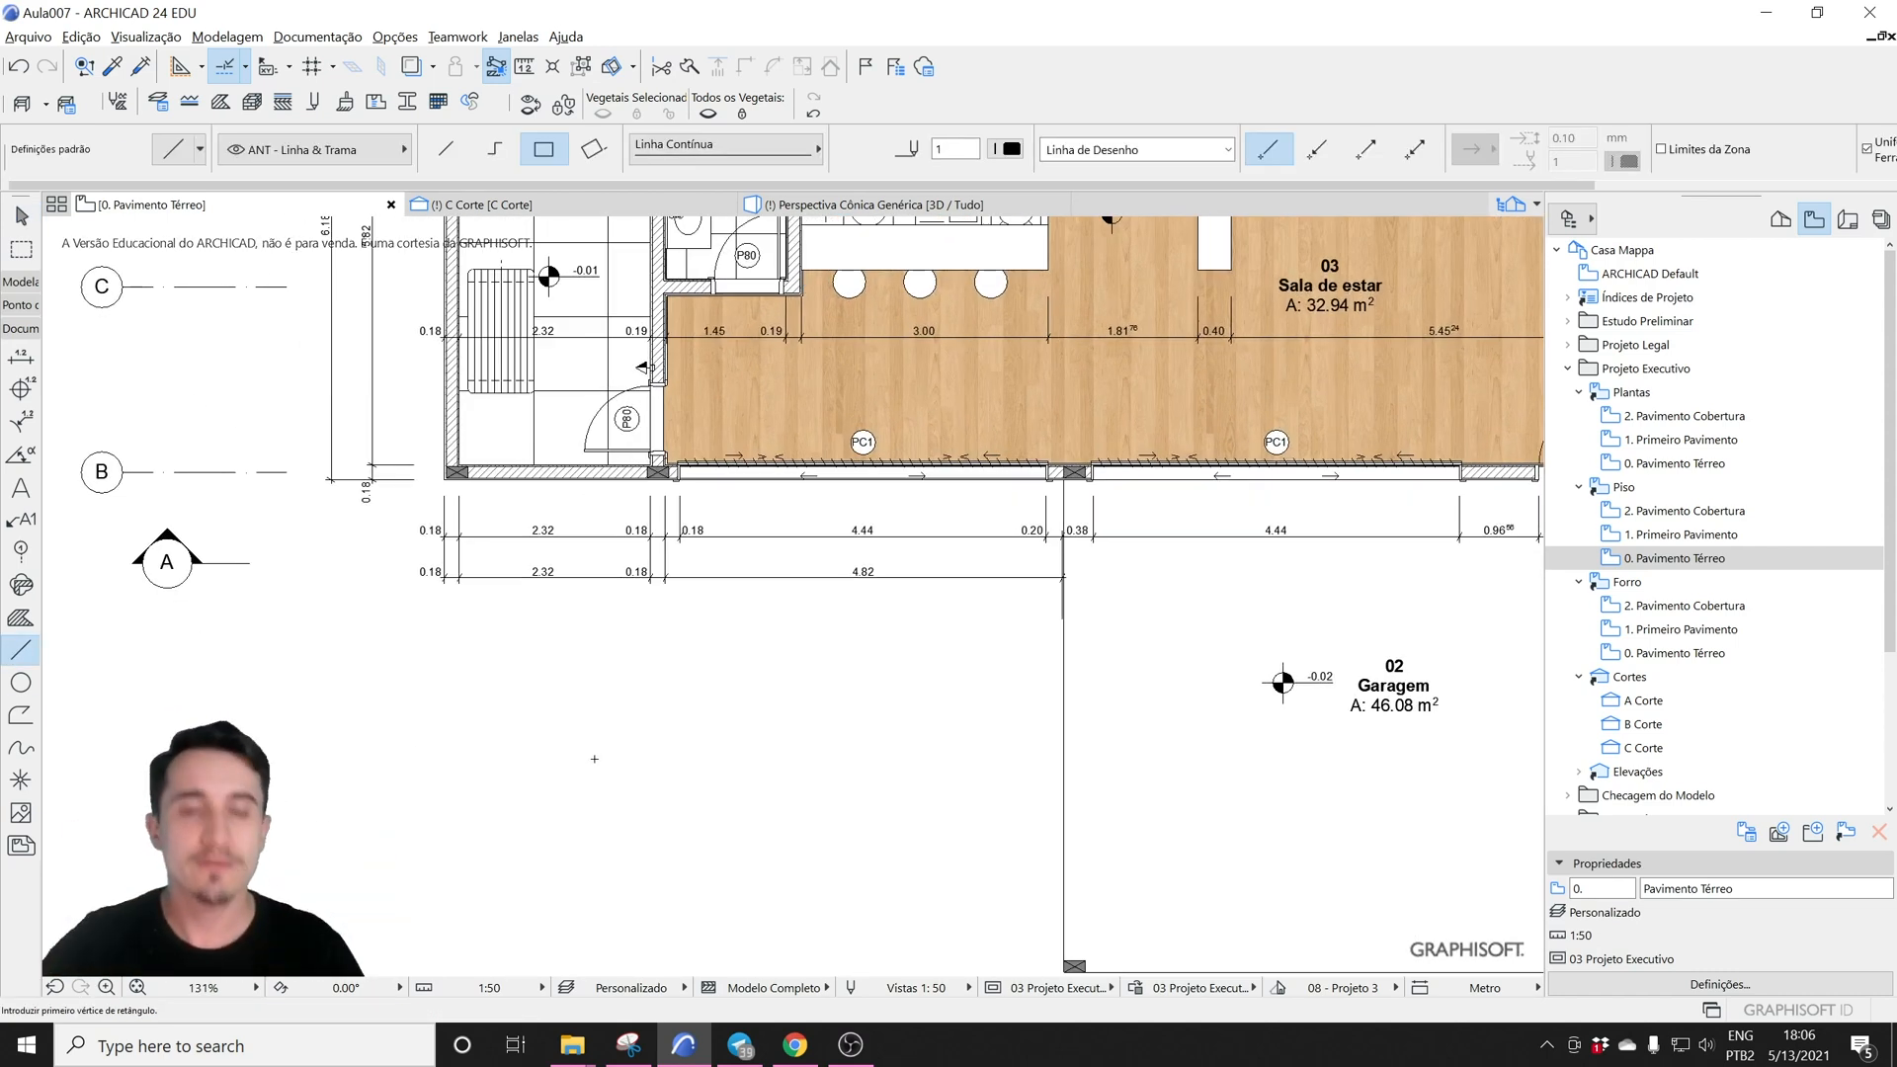
middle_click_drag(613, 751, 639, 709)
left_click(387, 649)
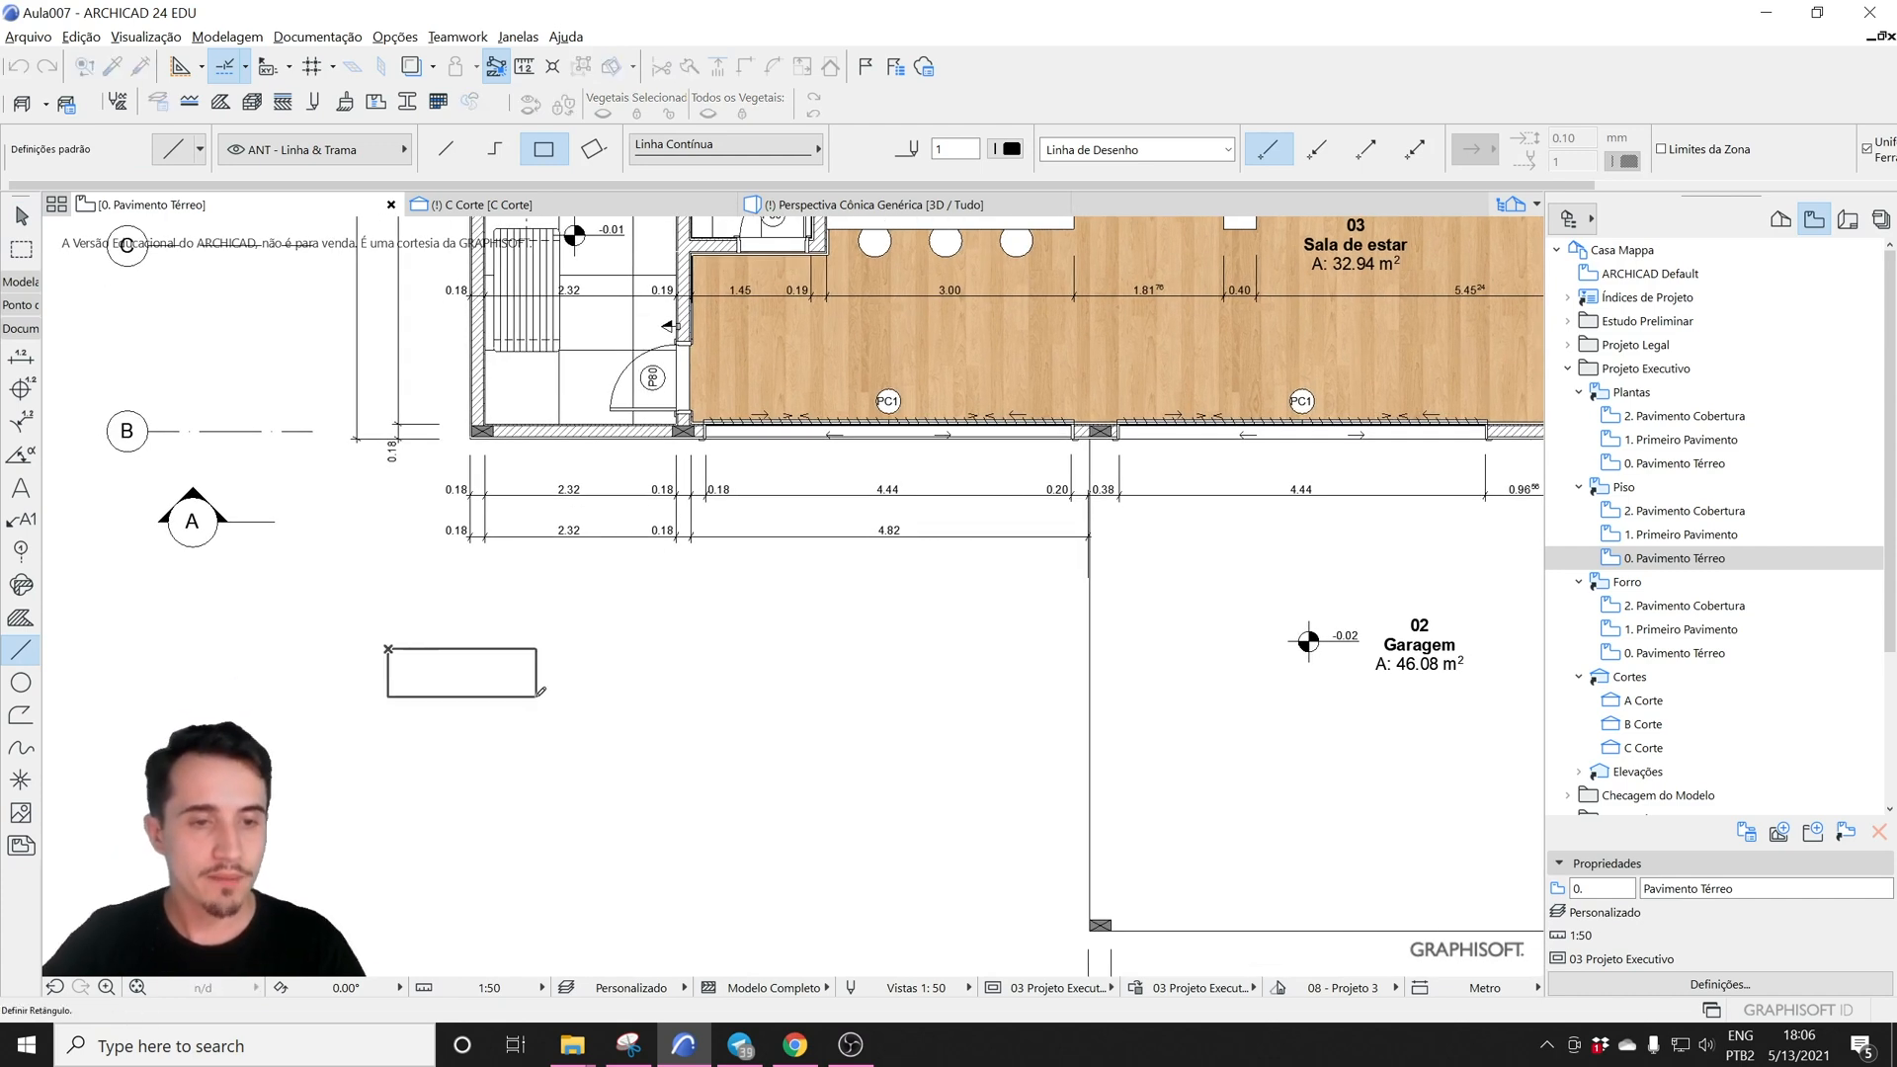
left_click(535, 757)
scroll(528, 759, "up", 3)
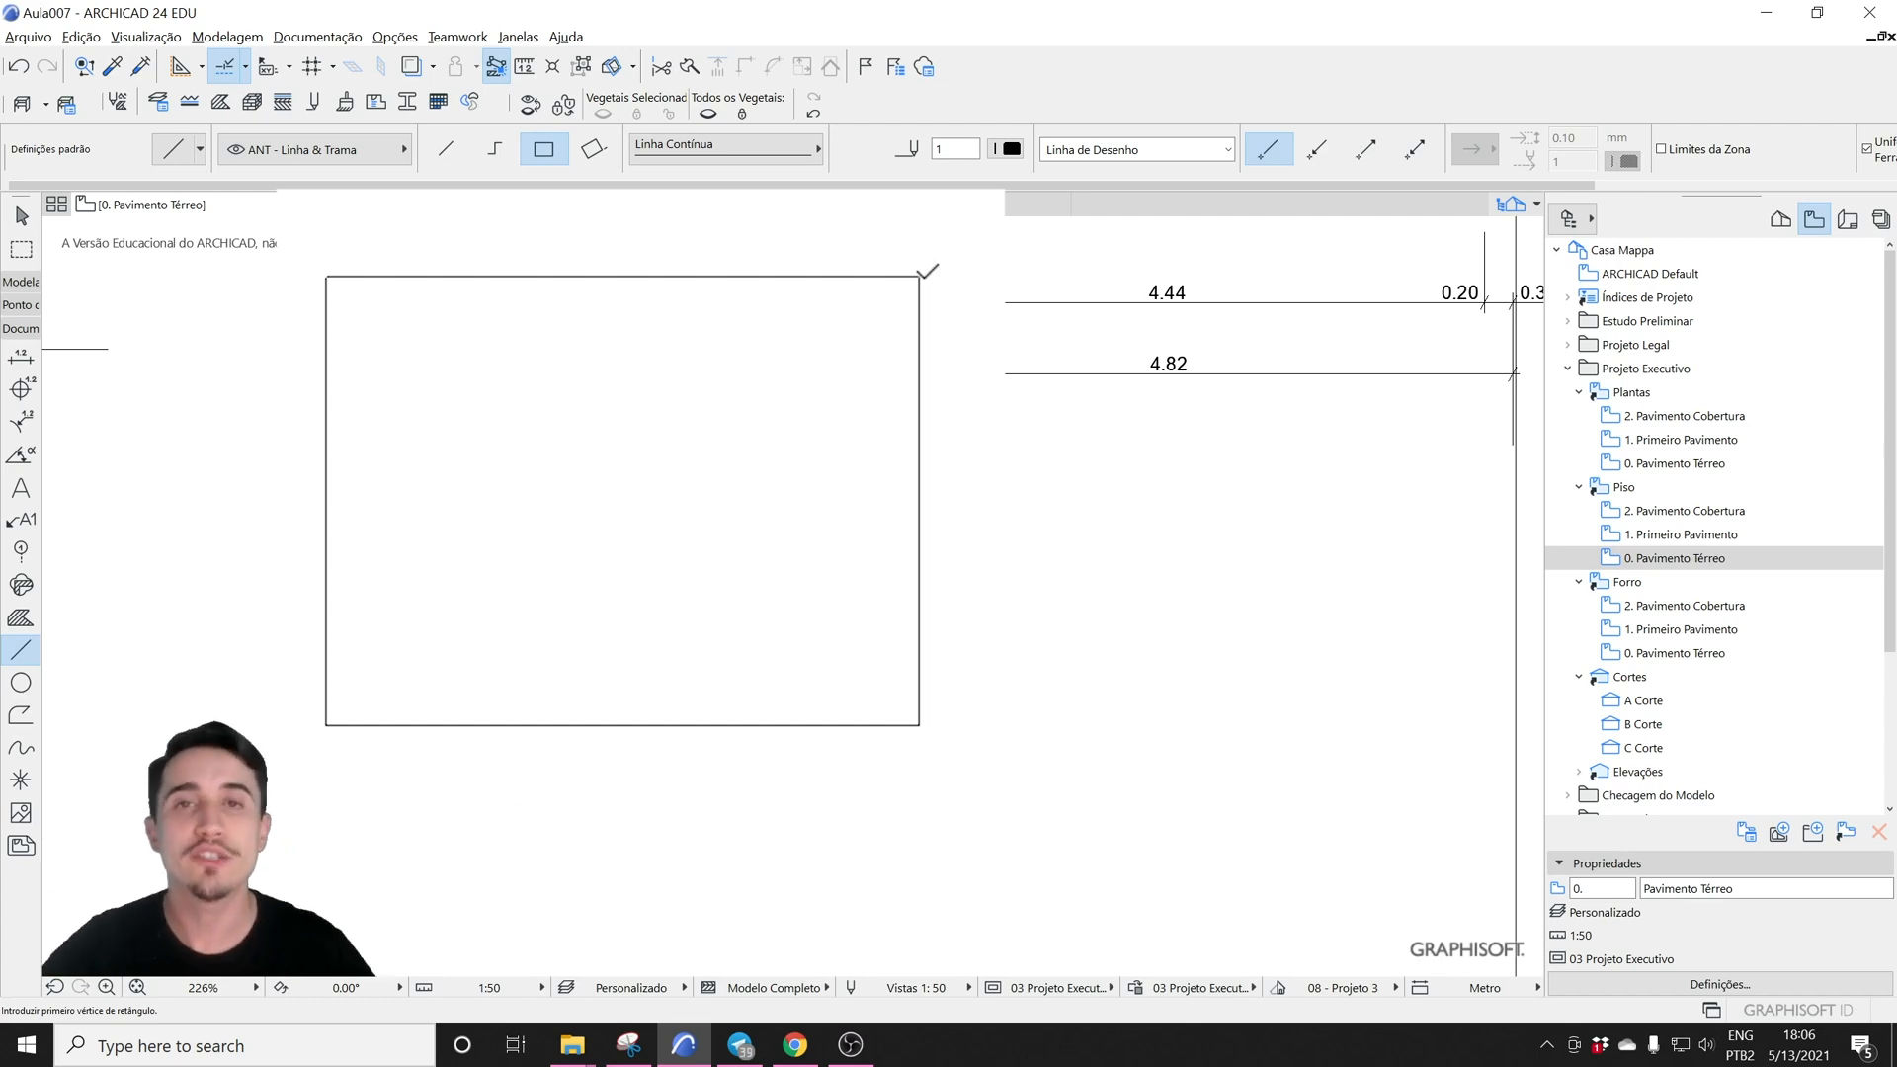
- Draw a second, wider line rectangle beside the first one, with a gap between them
left_click(557, 567)
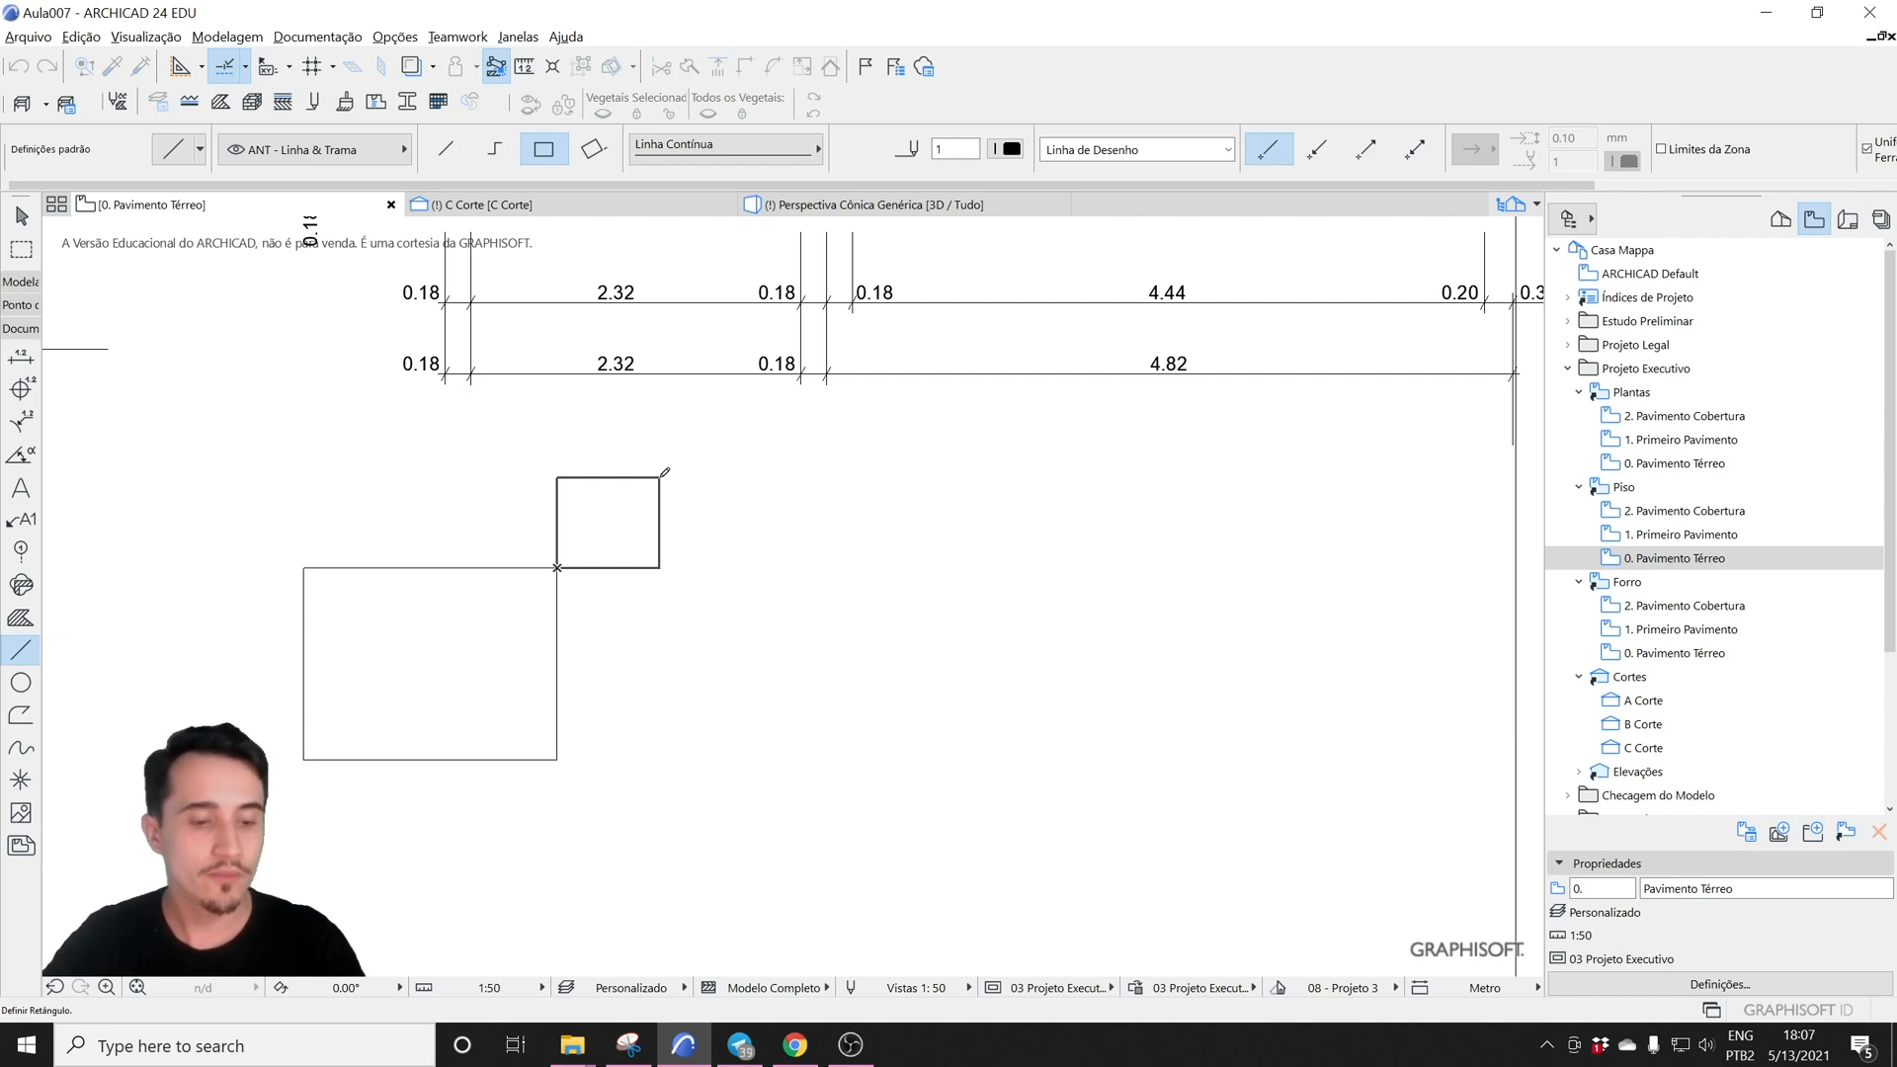
key("Escape")
left_click(633, 598)
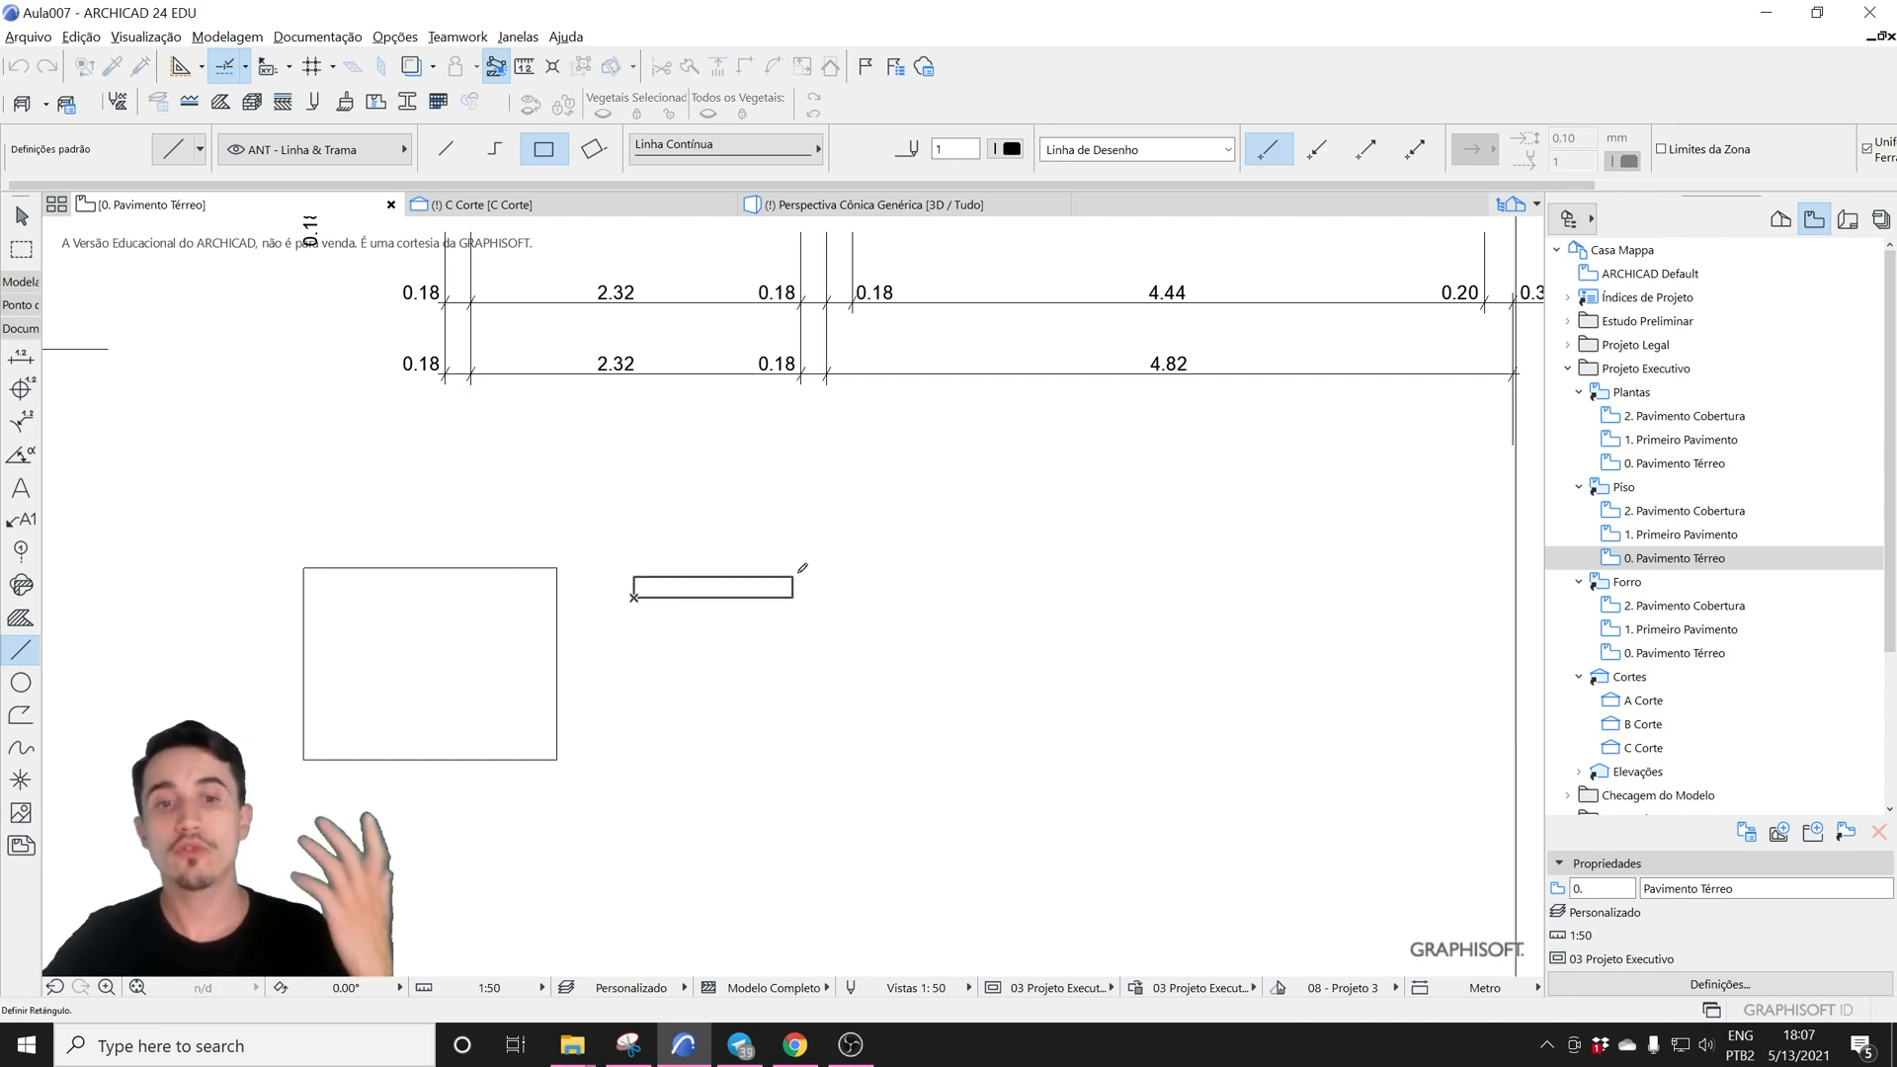
key("shift+g")
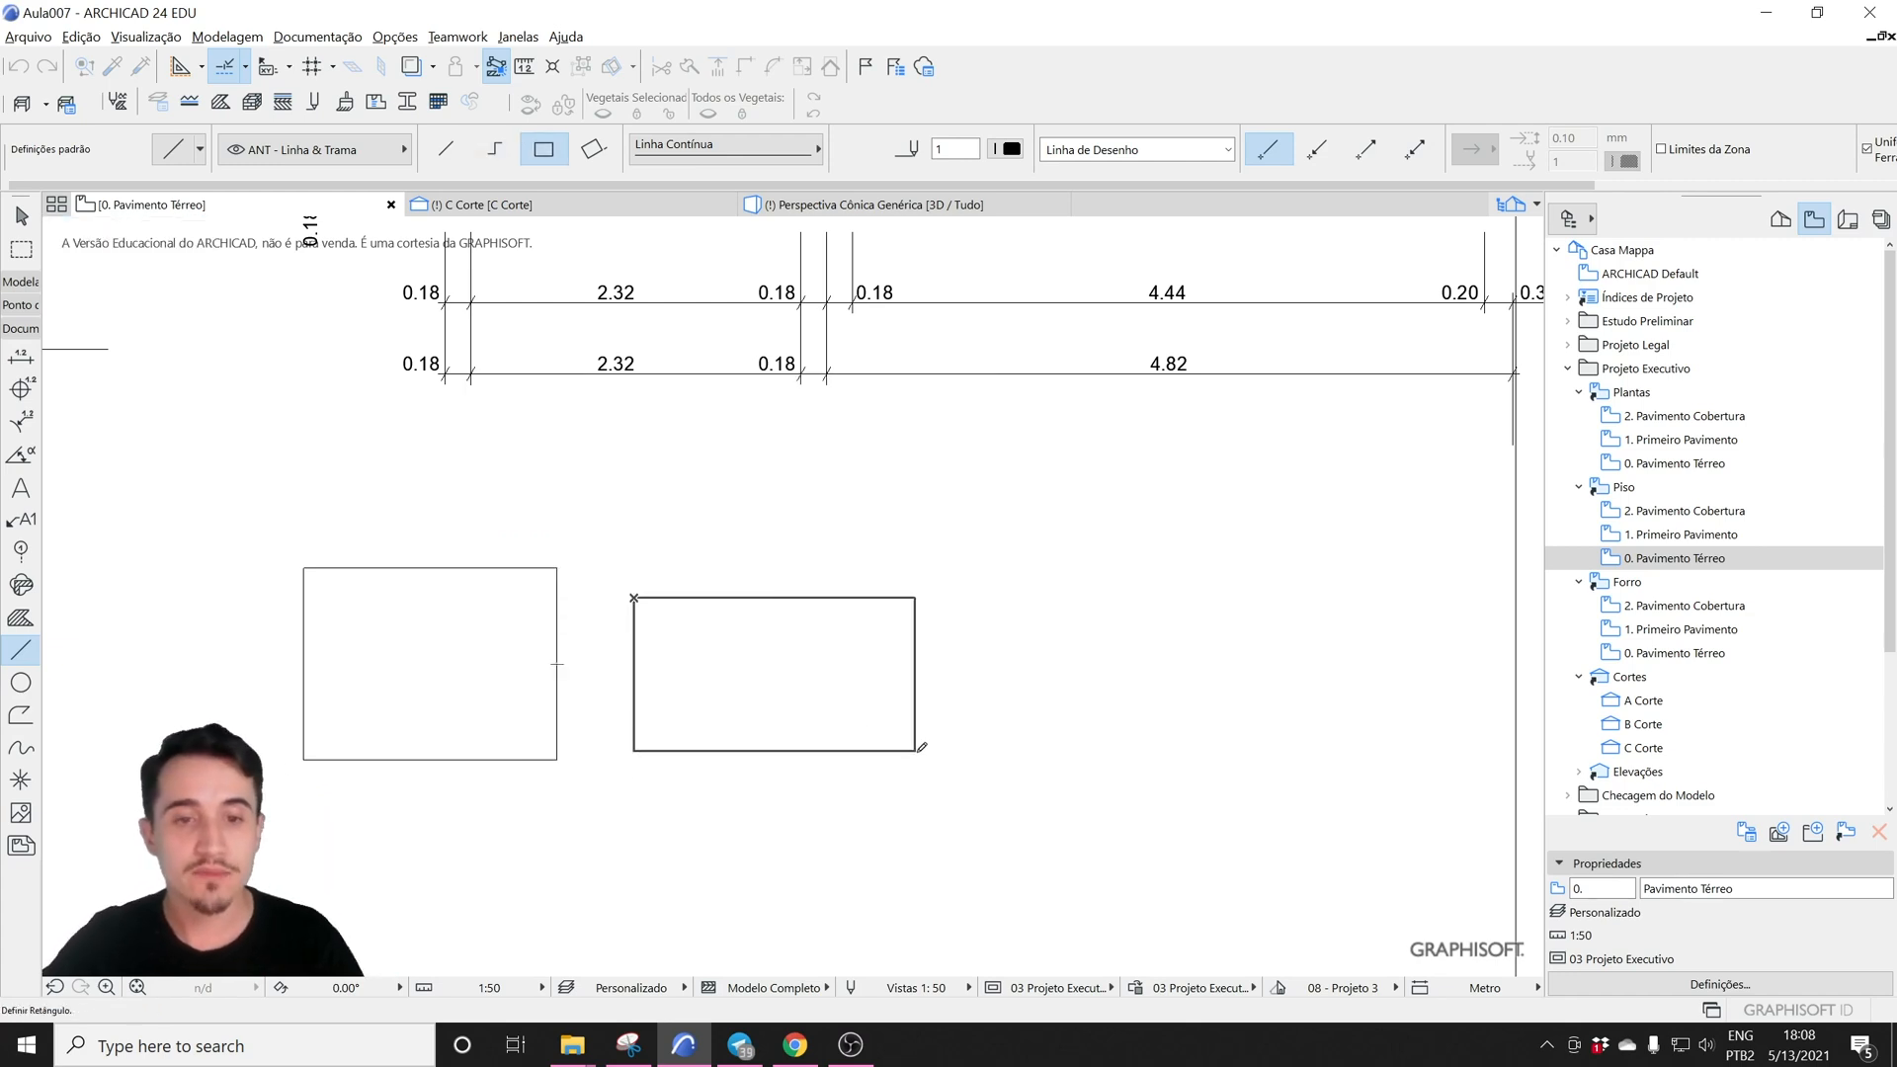
left_click(946, 790)
key("Escape")
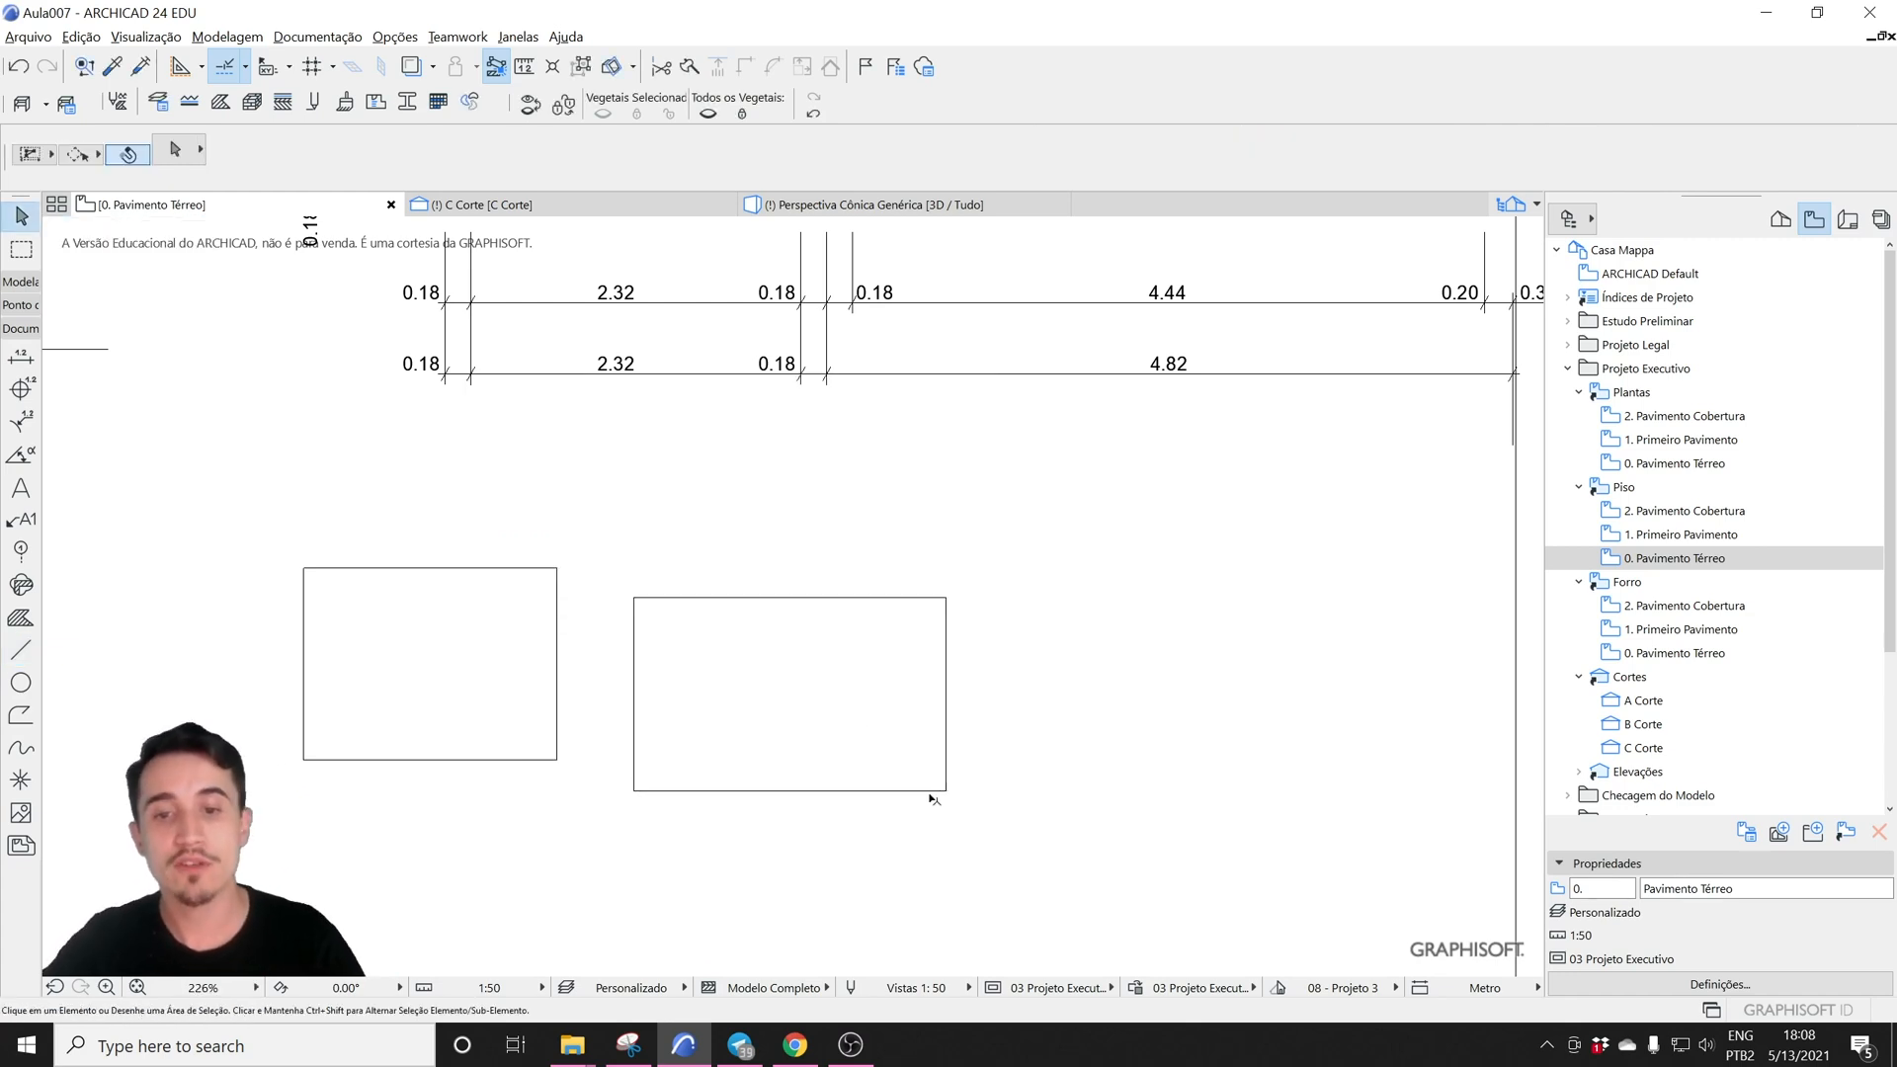
- Try moving the wider rectangle by its lower-left corner onto the smaller rectangle's lower-right corner, and undo the move
left_click(903, 793)
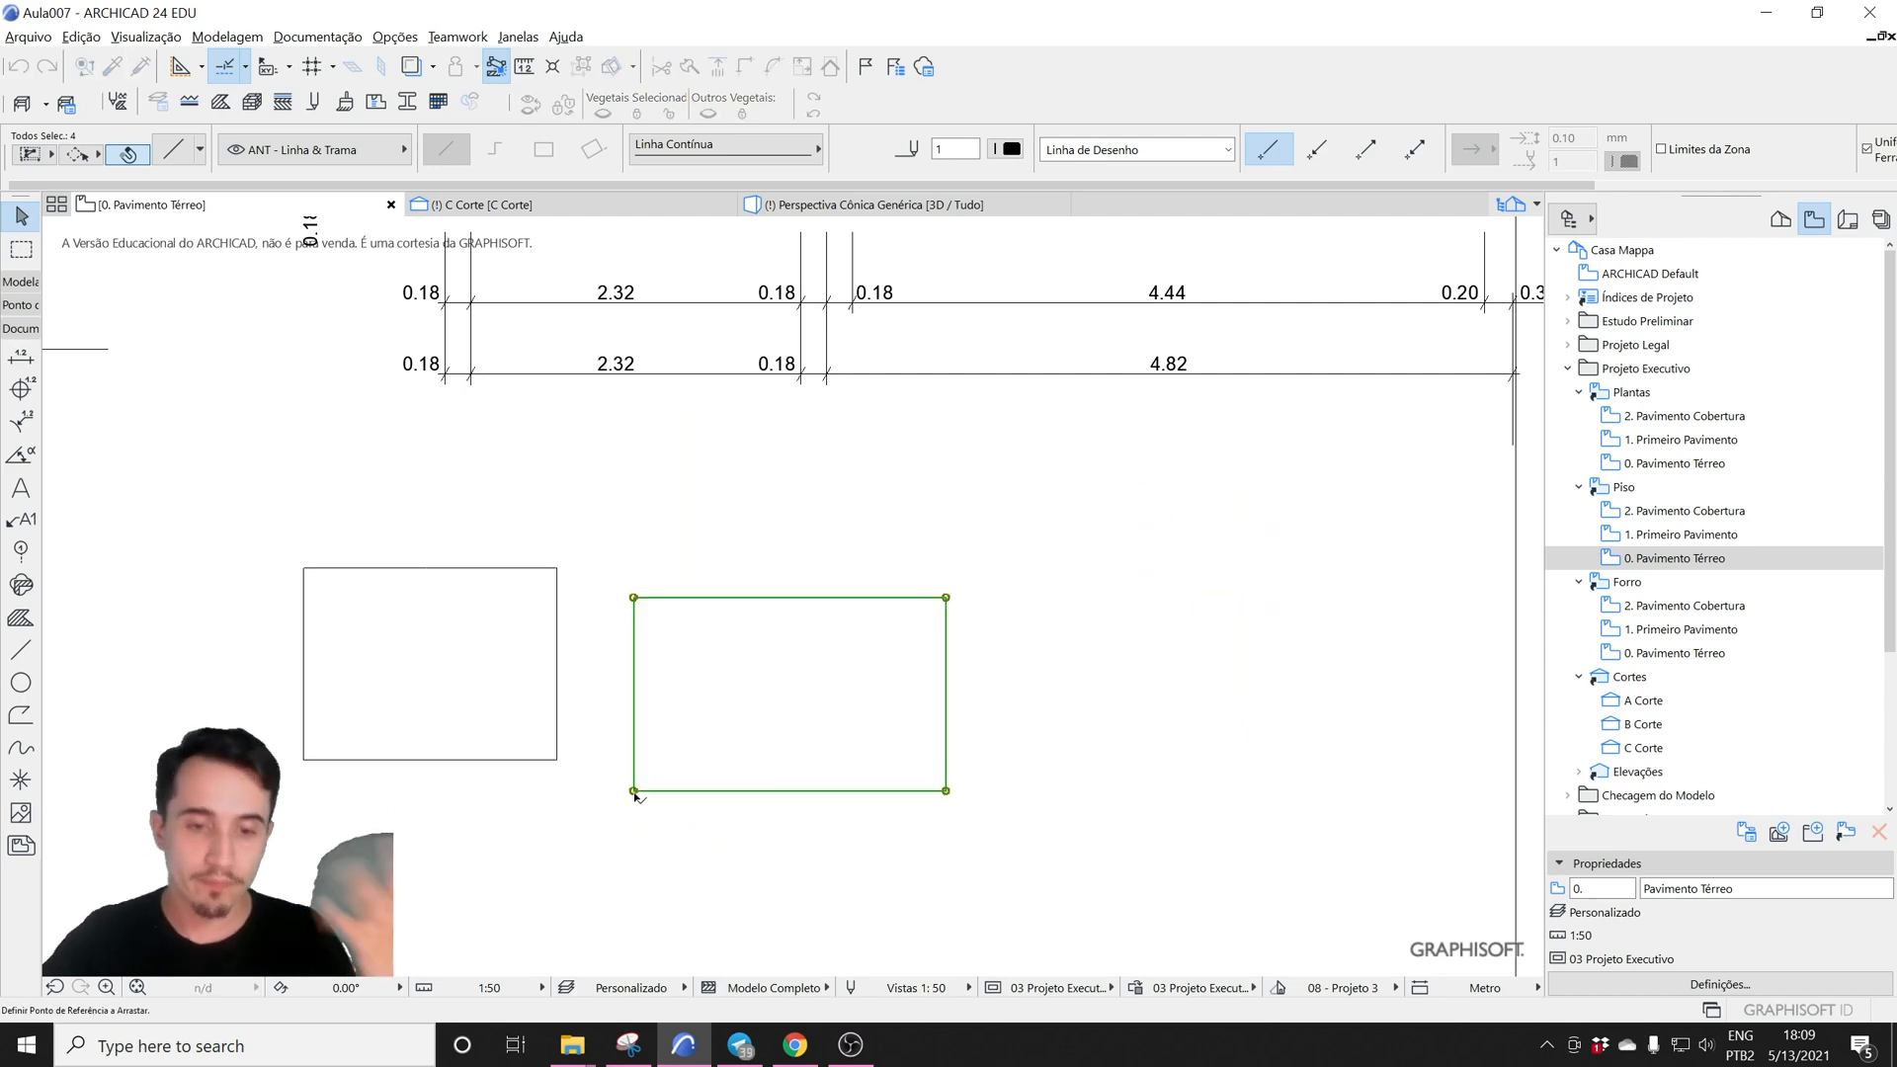
left_click(634, 792)
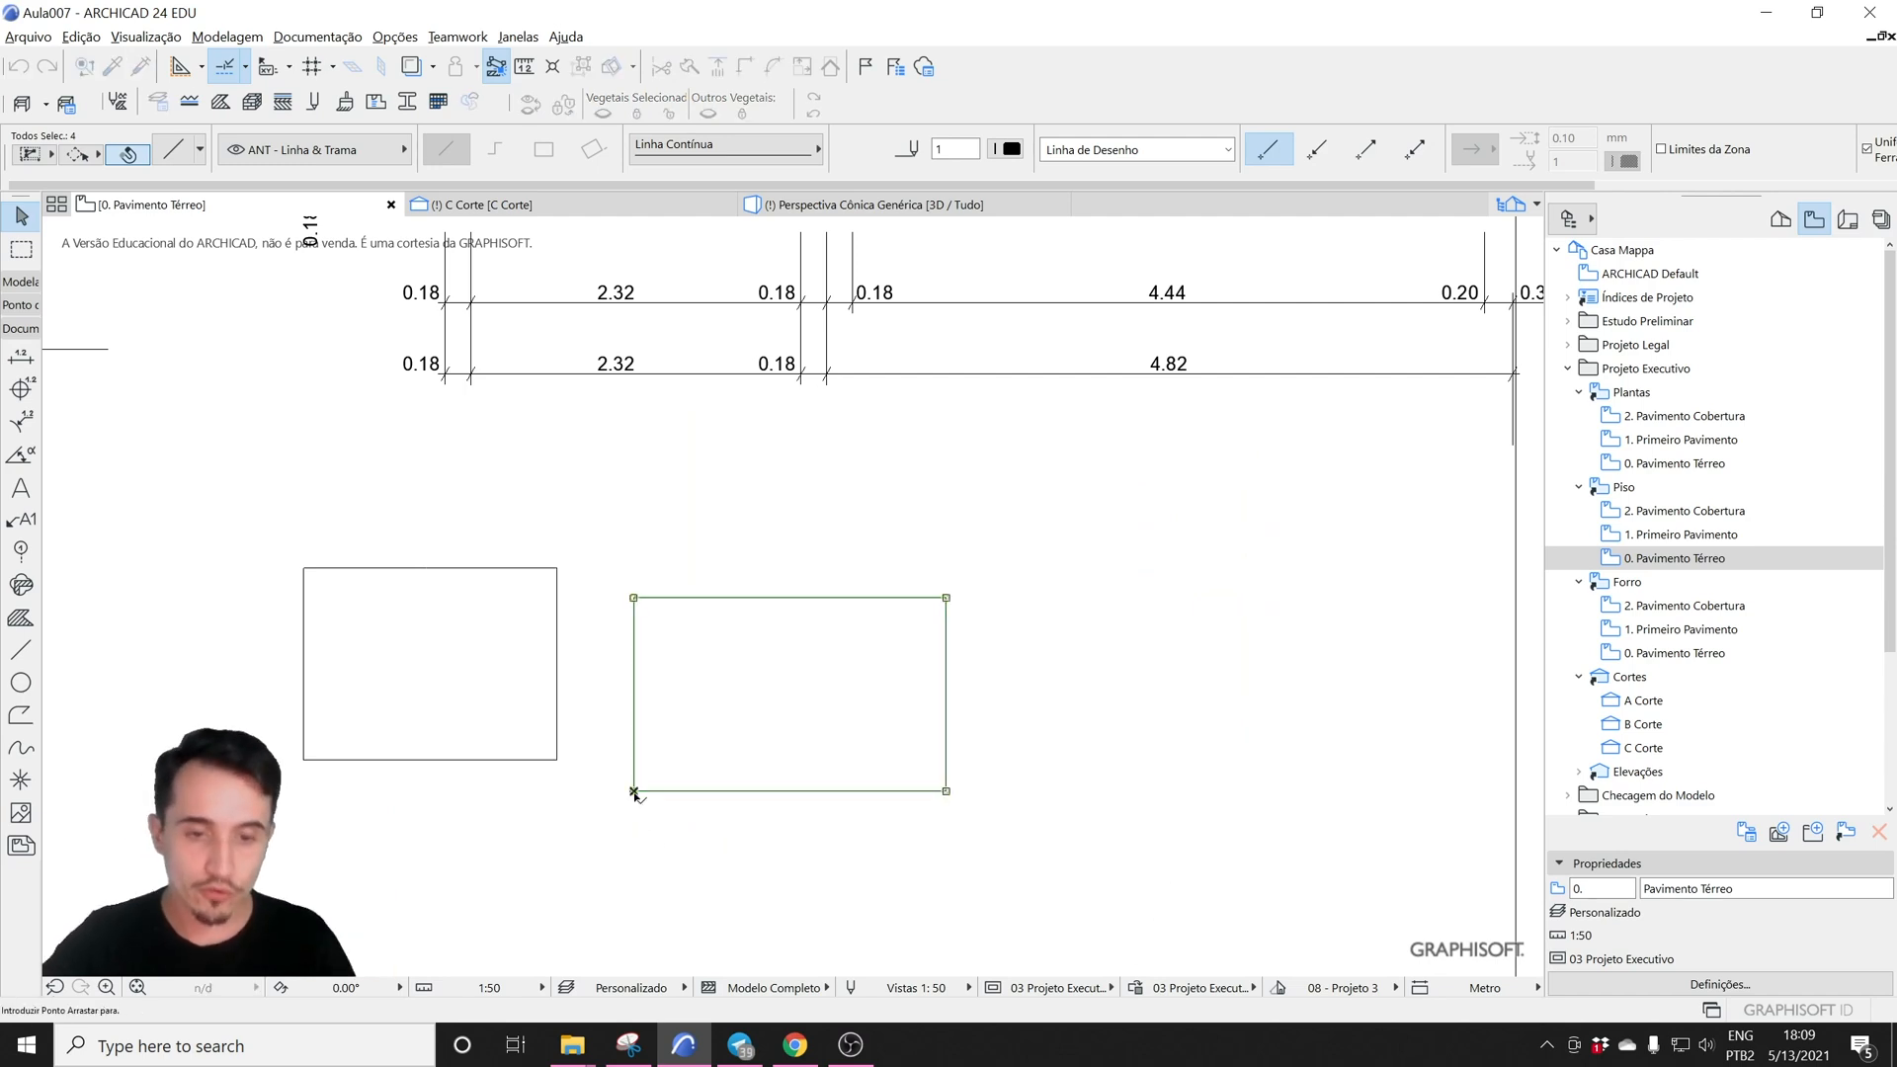
left_click(557, 761)
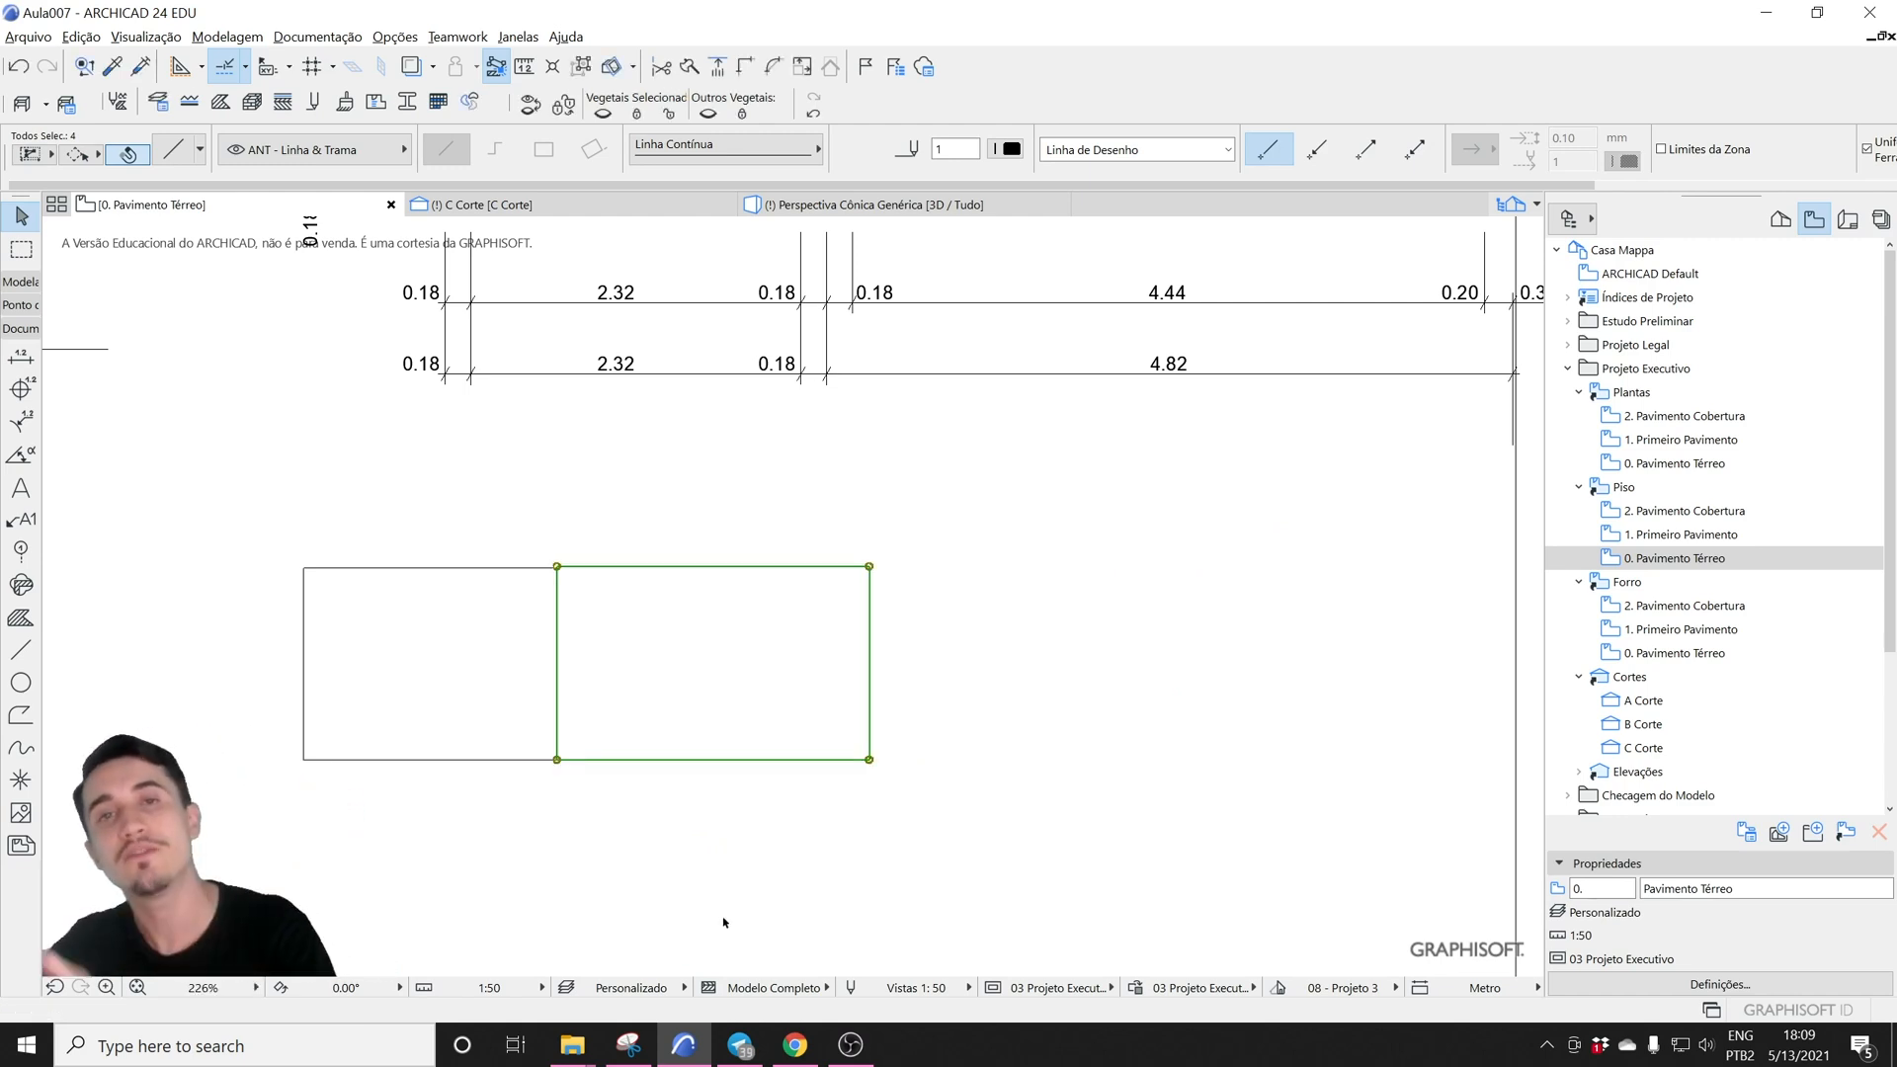
key("Escape")
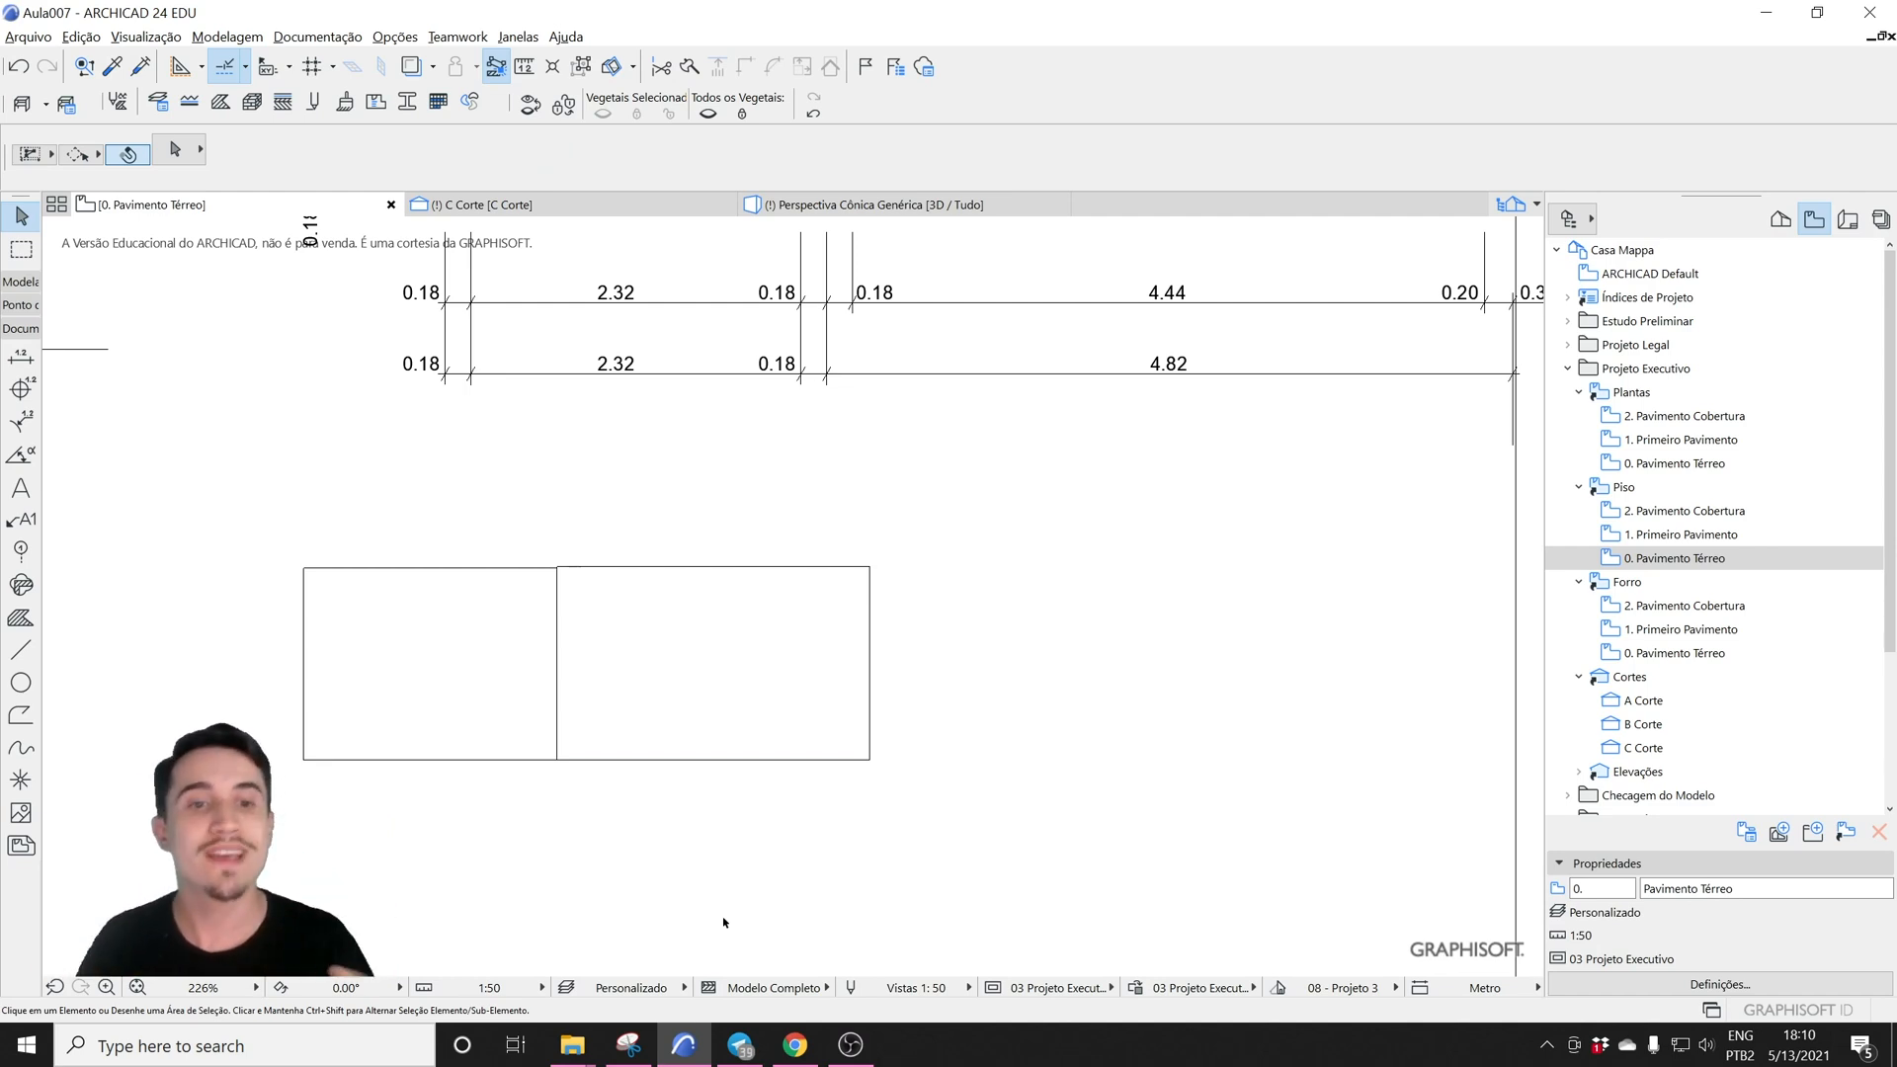
key("ctrl+z")
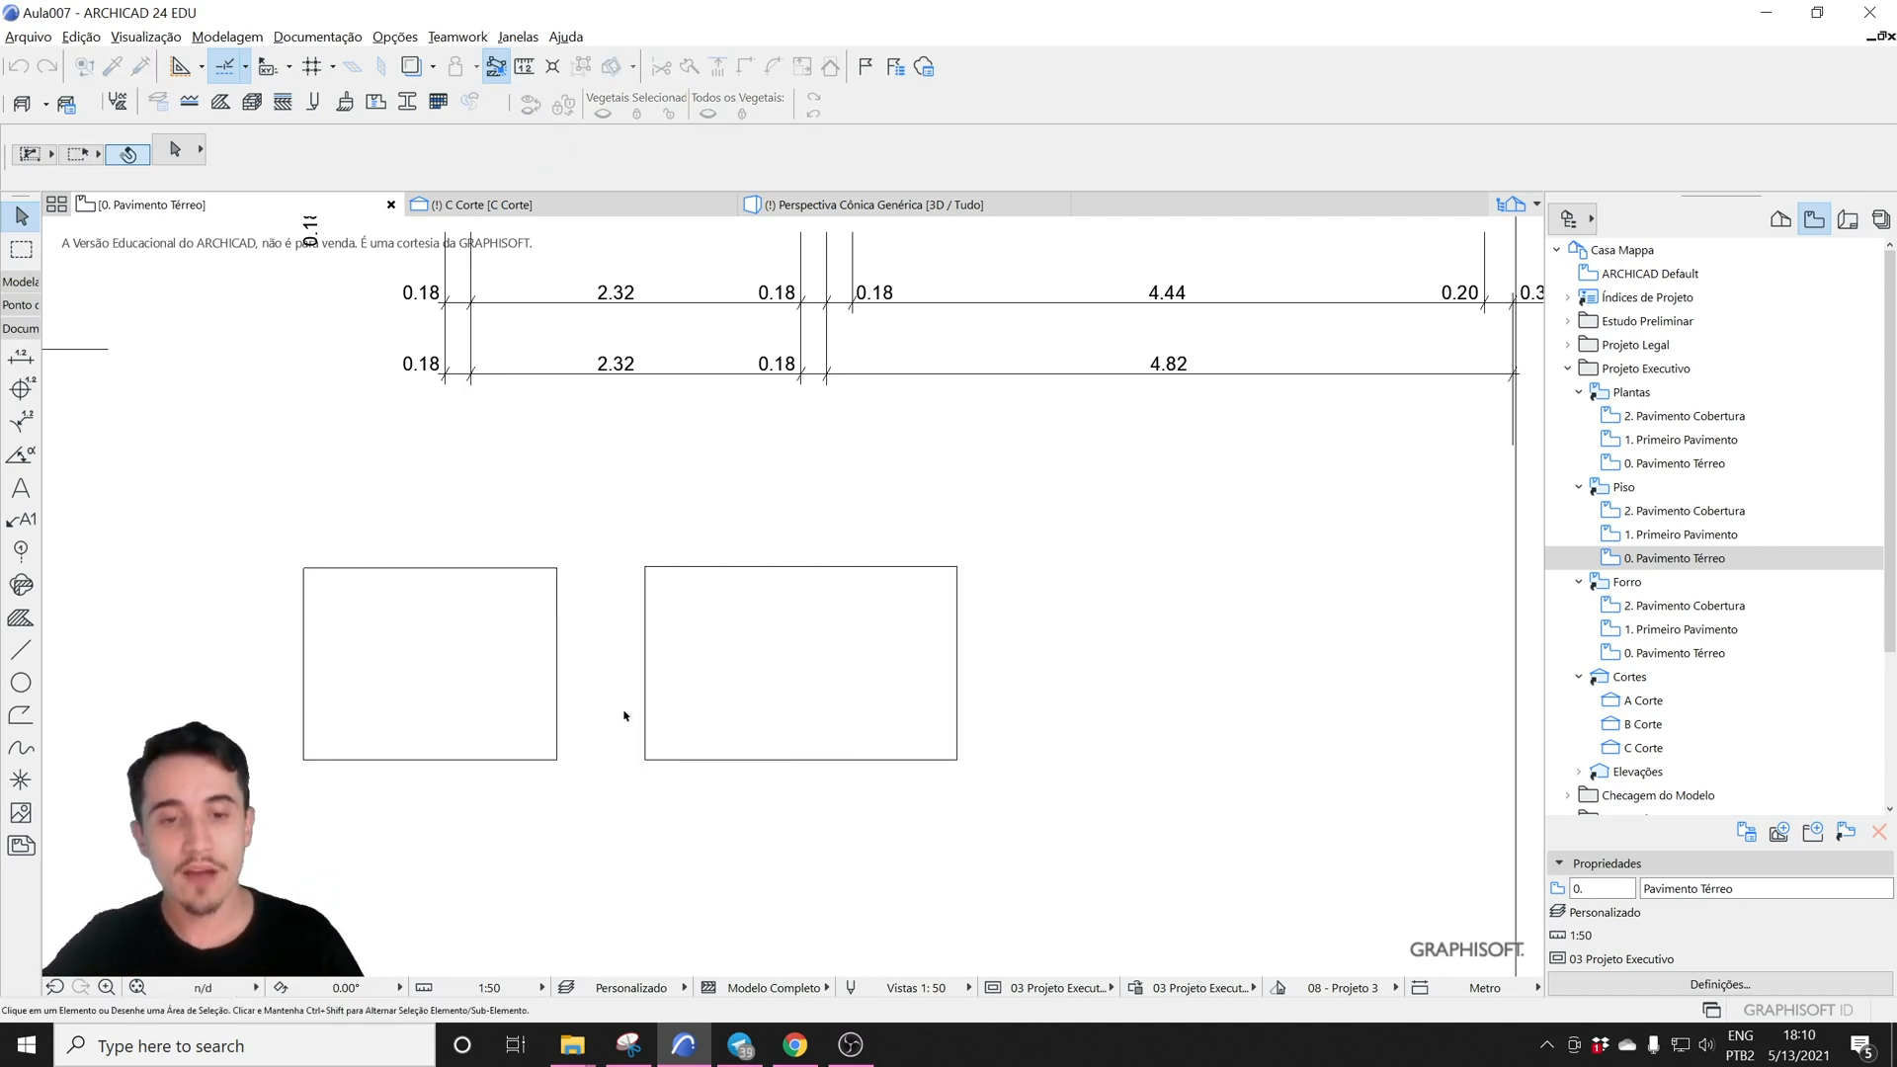
- Move the wider rectangle by its lower-left corner to the left side of the smaller one, constraining the movement horizontally
left_click(645, 760)
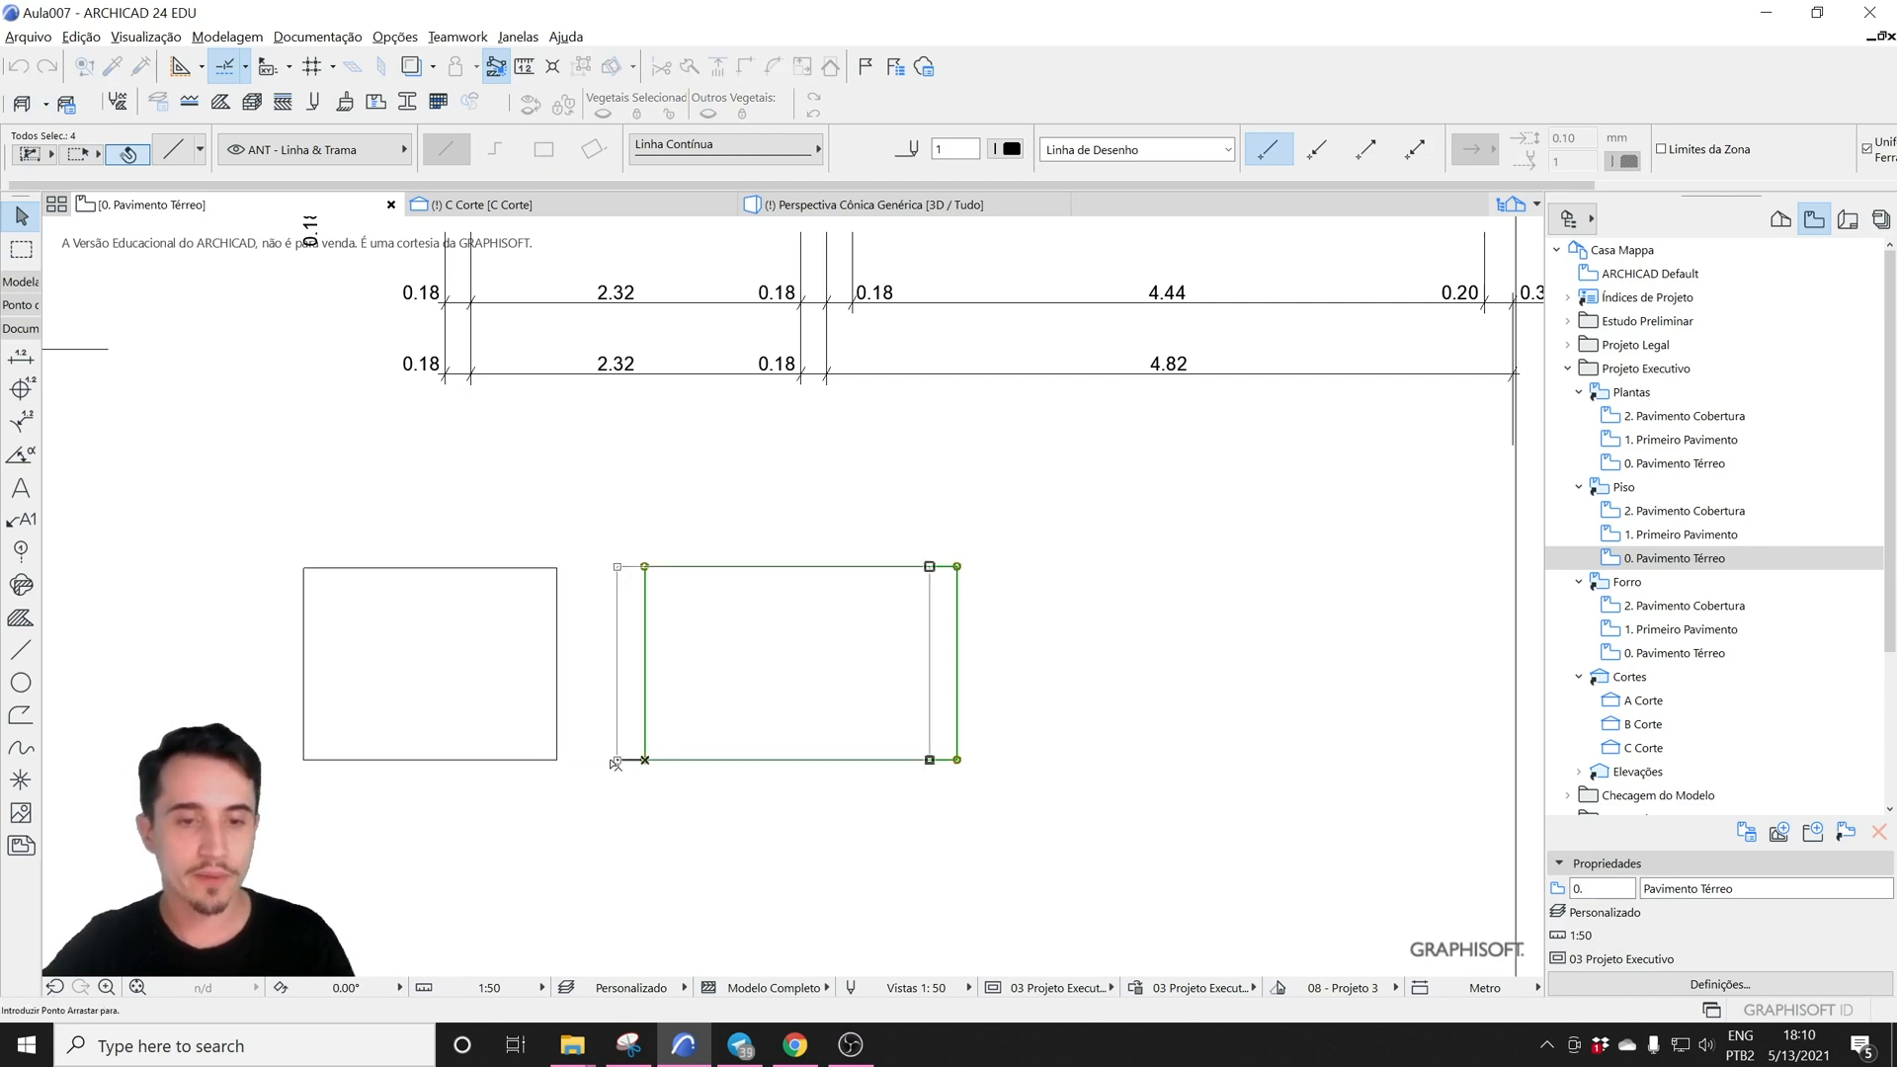
middle_click_drag(733, 757, 1166, 733)
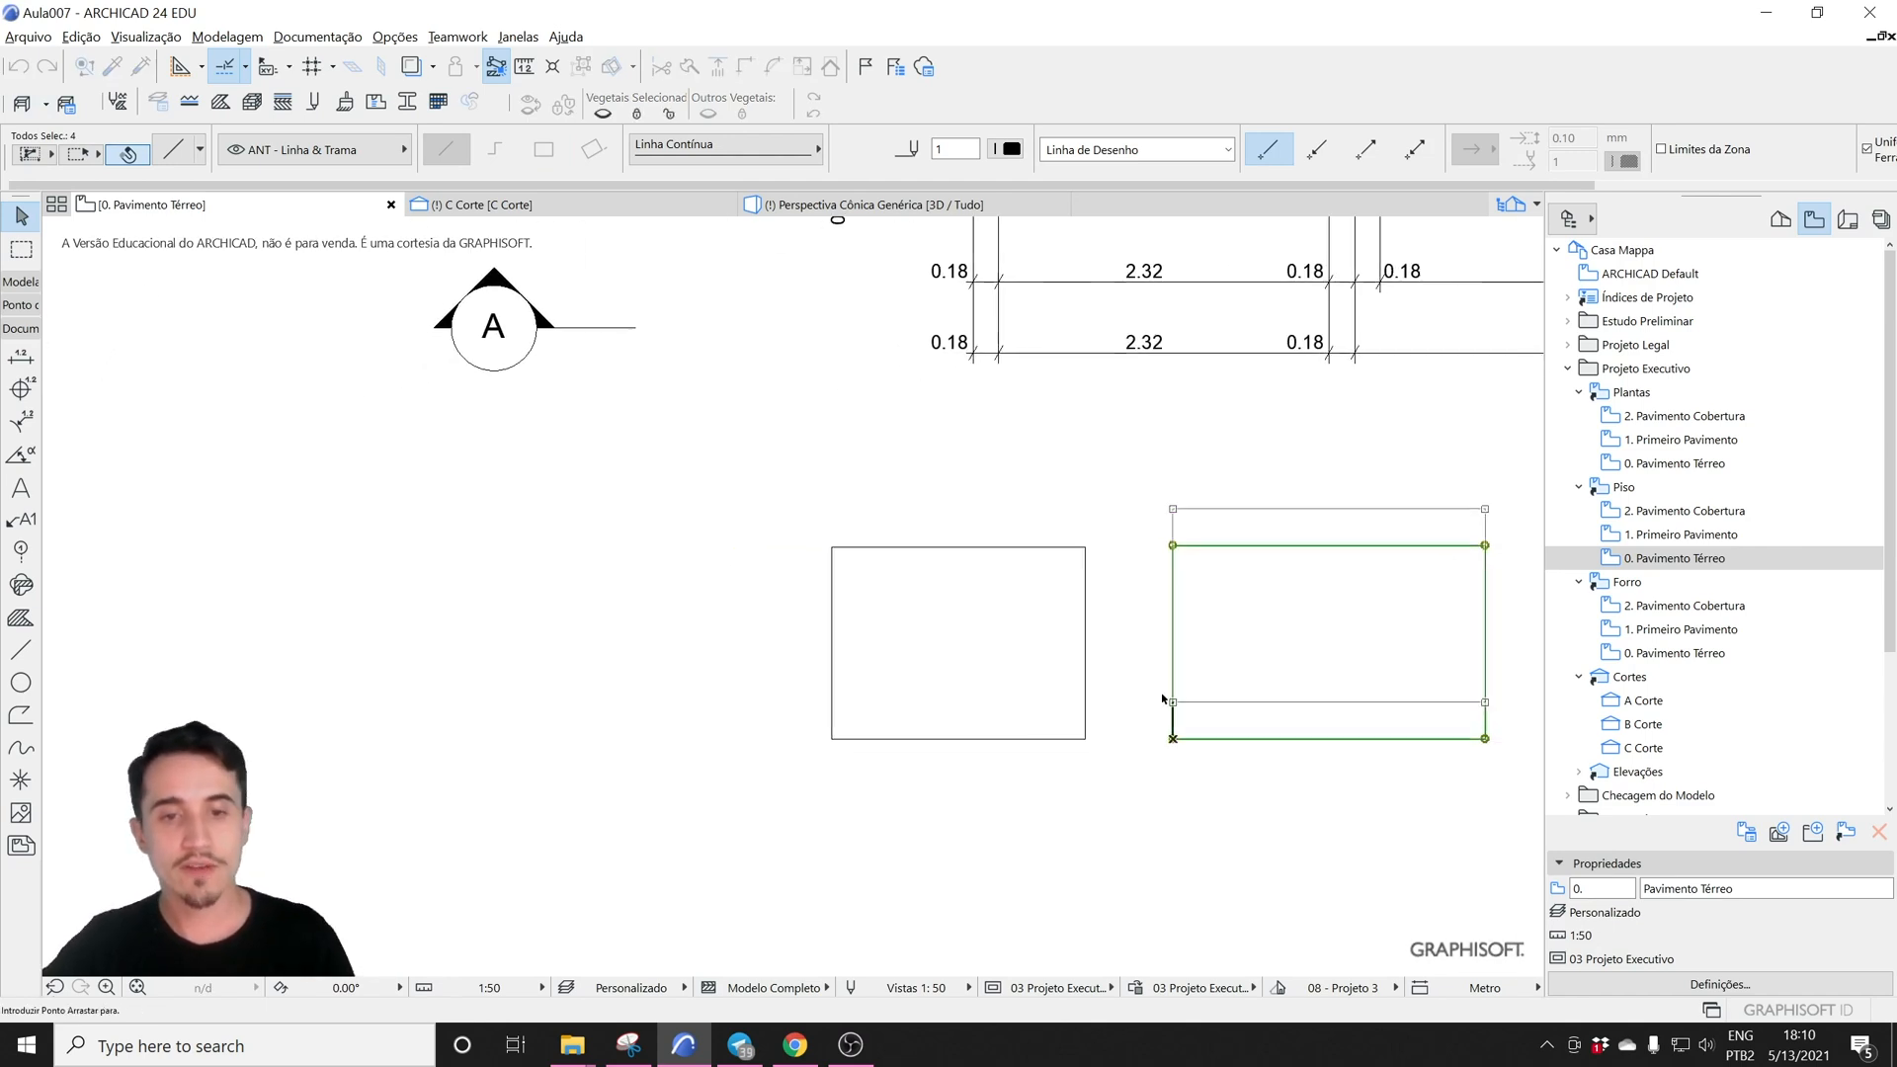
left_click(1173, 738)
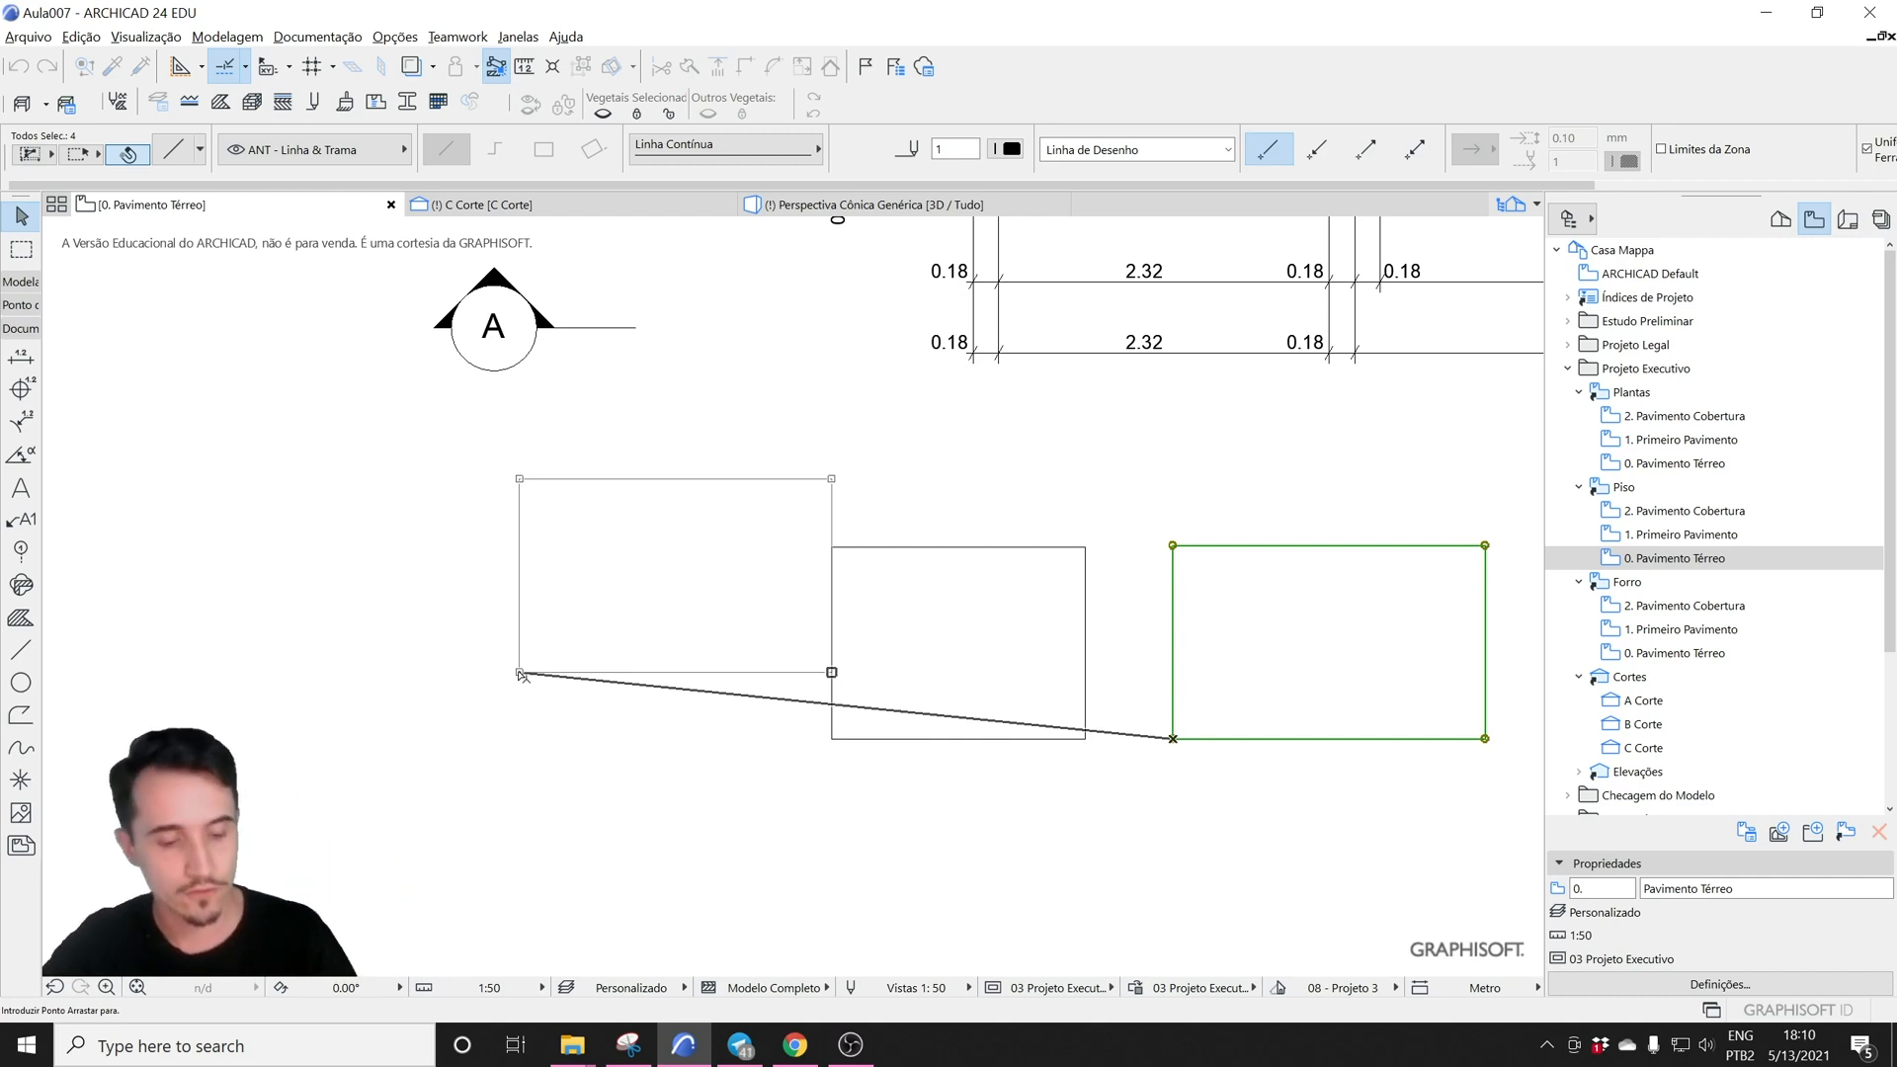
key("shift")
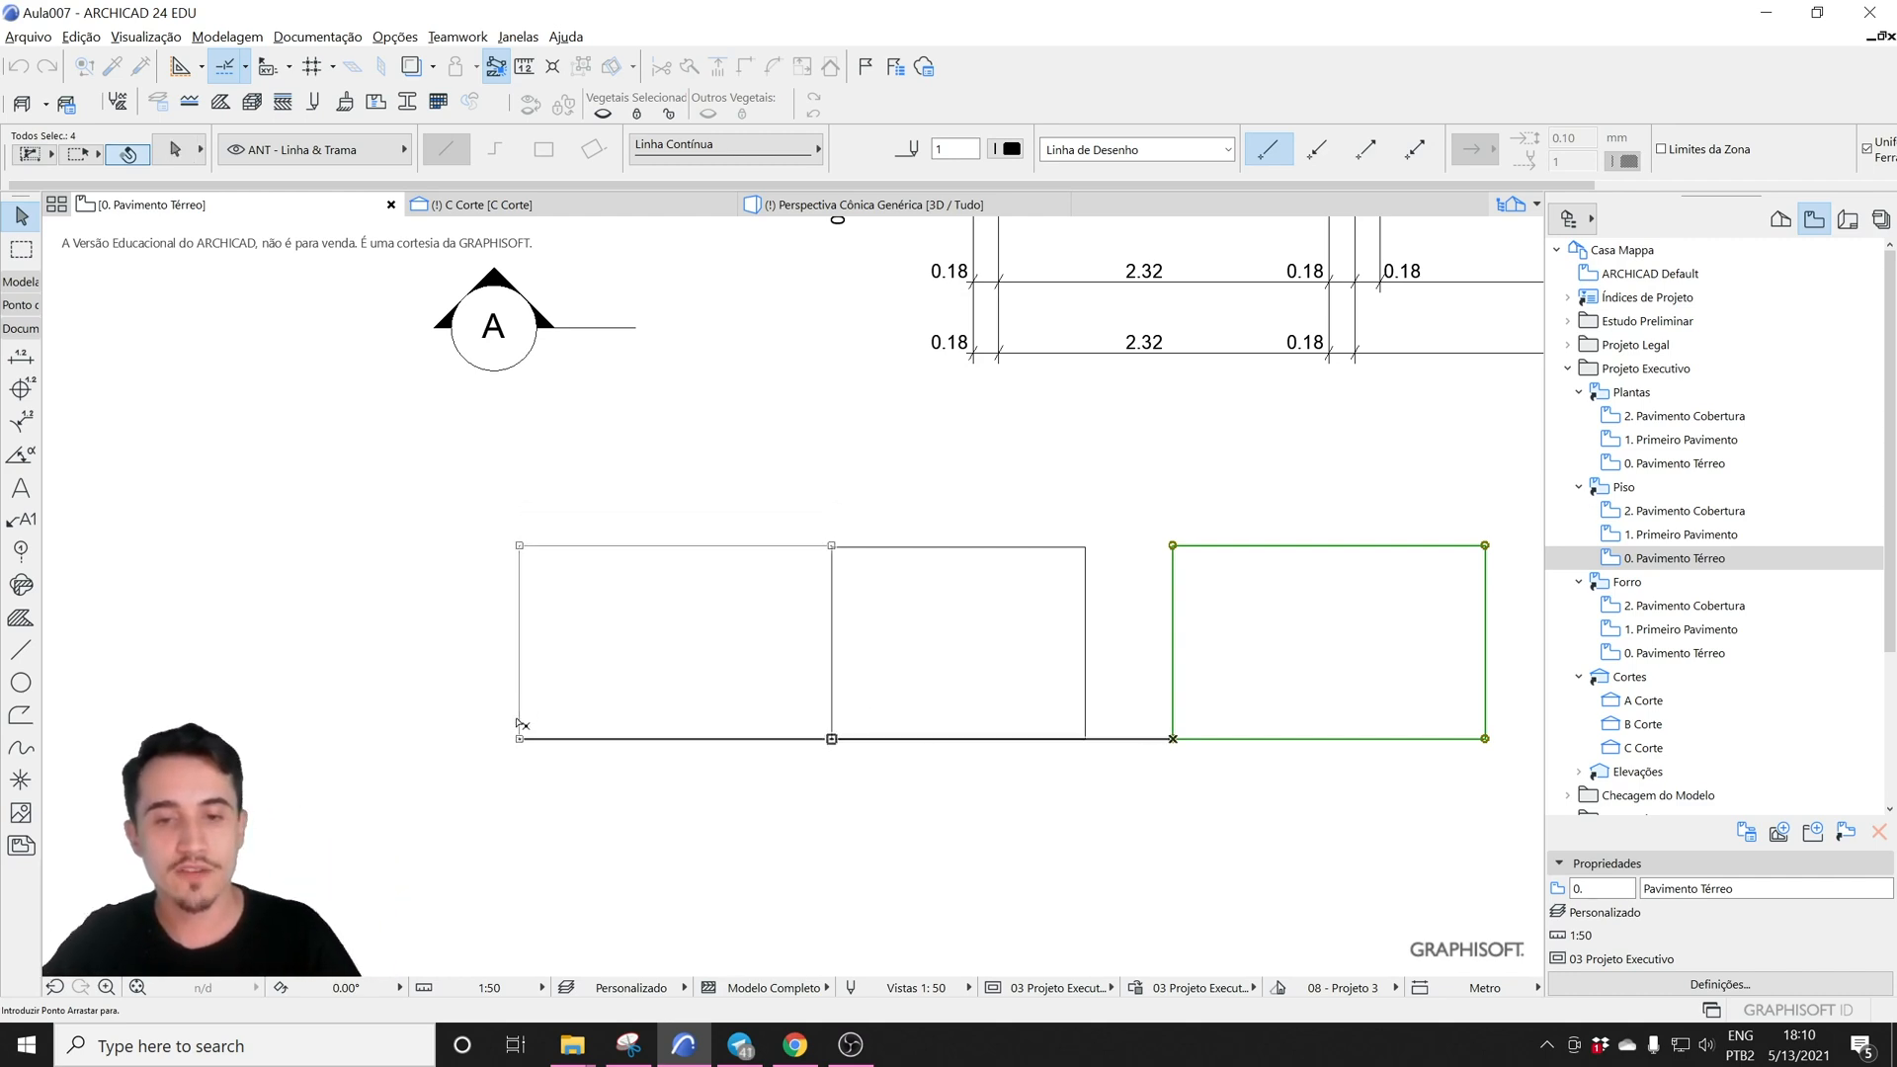
left_click_drag(506, 657, 519, 657)
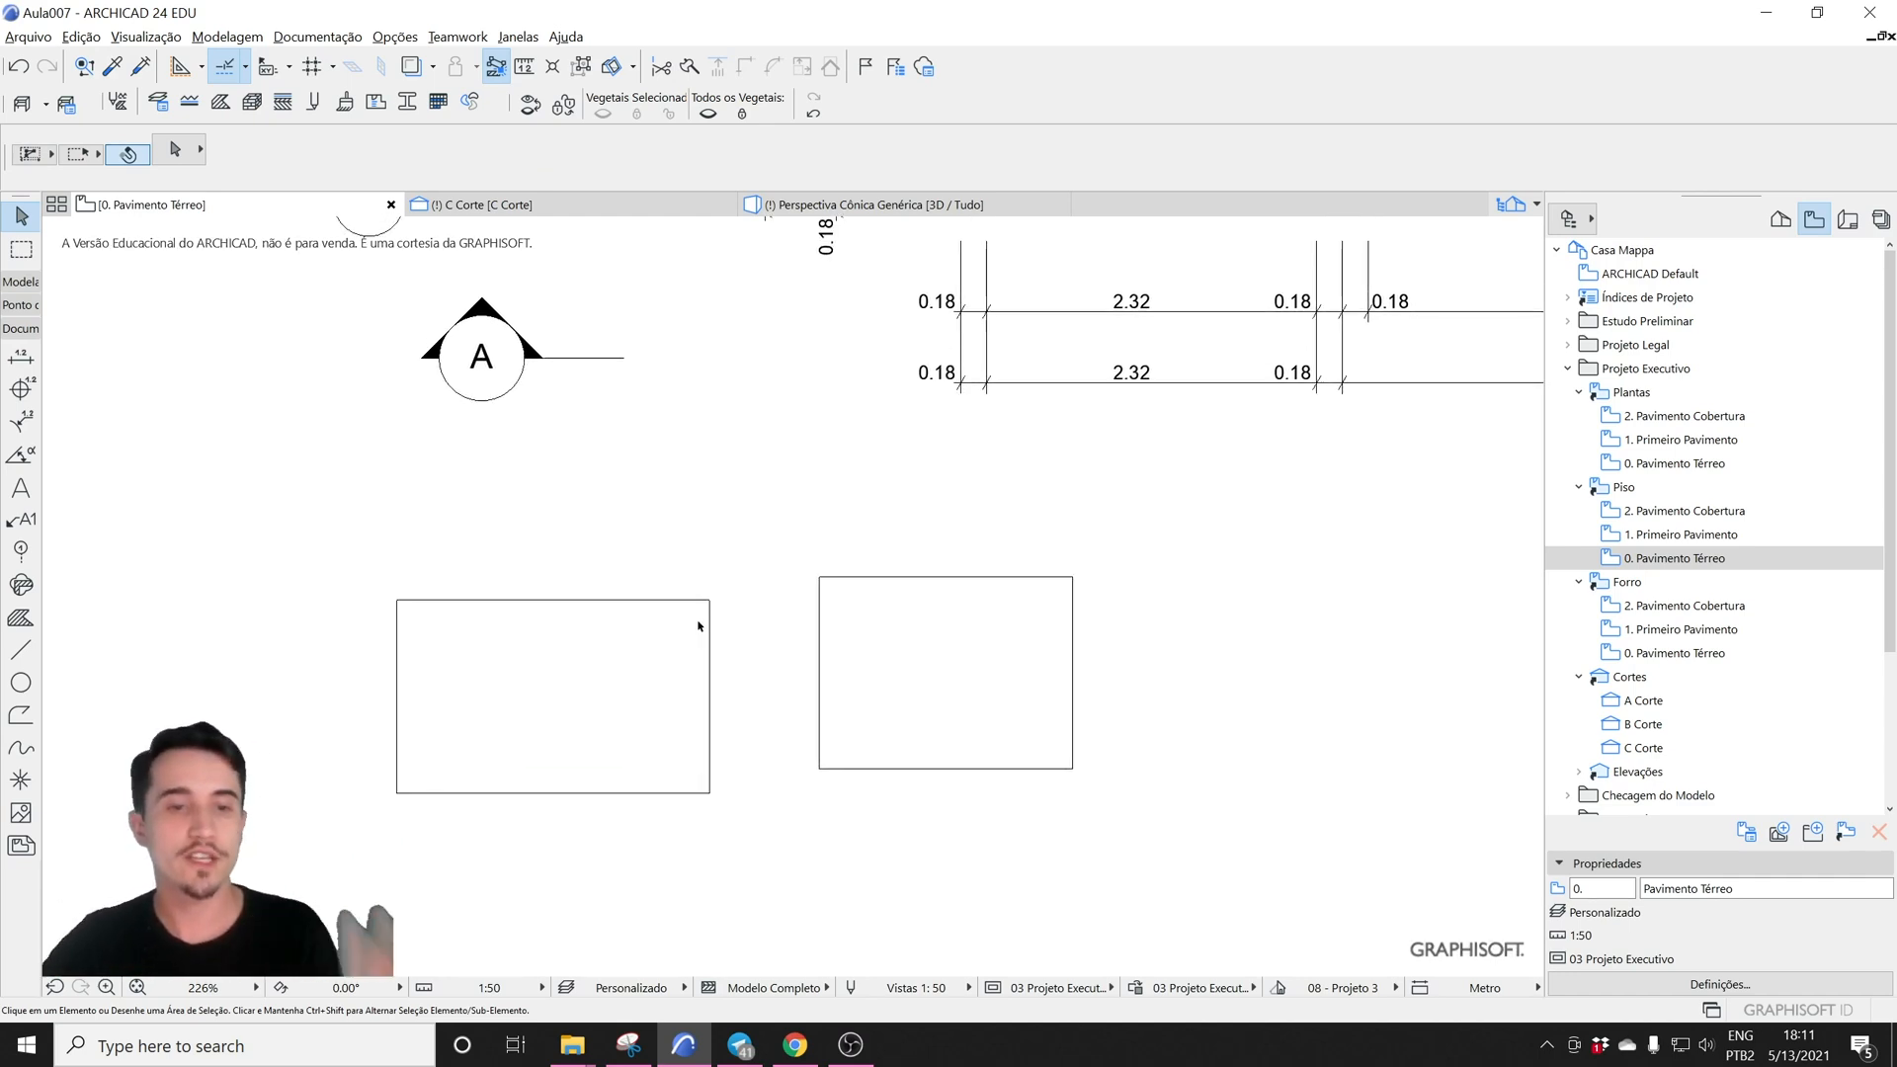
- Delete both practice rectangles below the floor plan
left_click_drag(323, 524, 1161, 862)
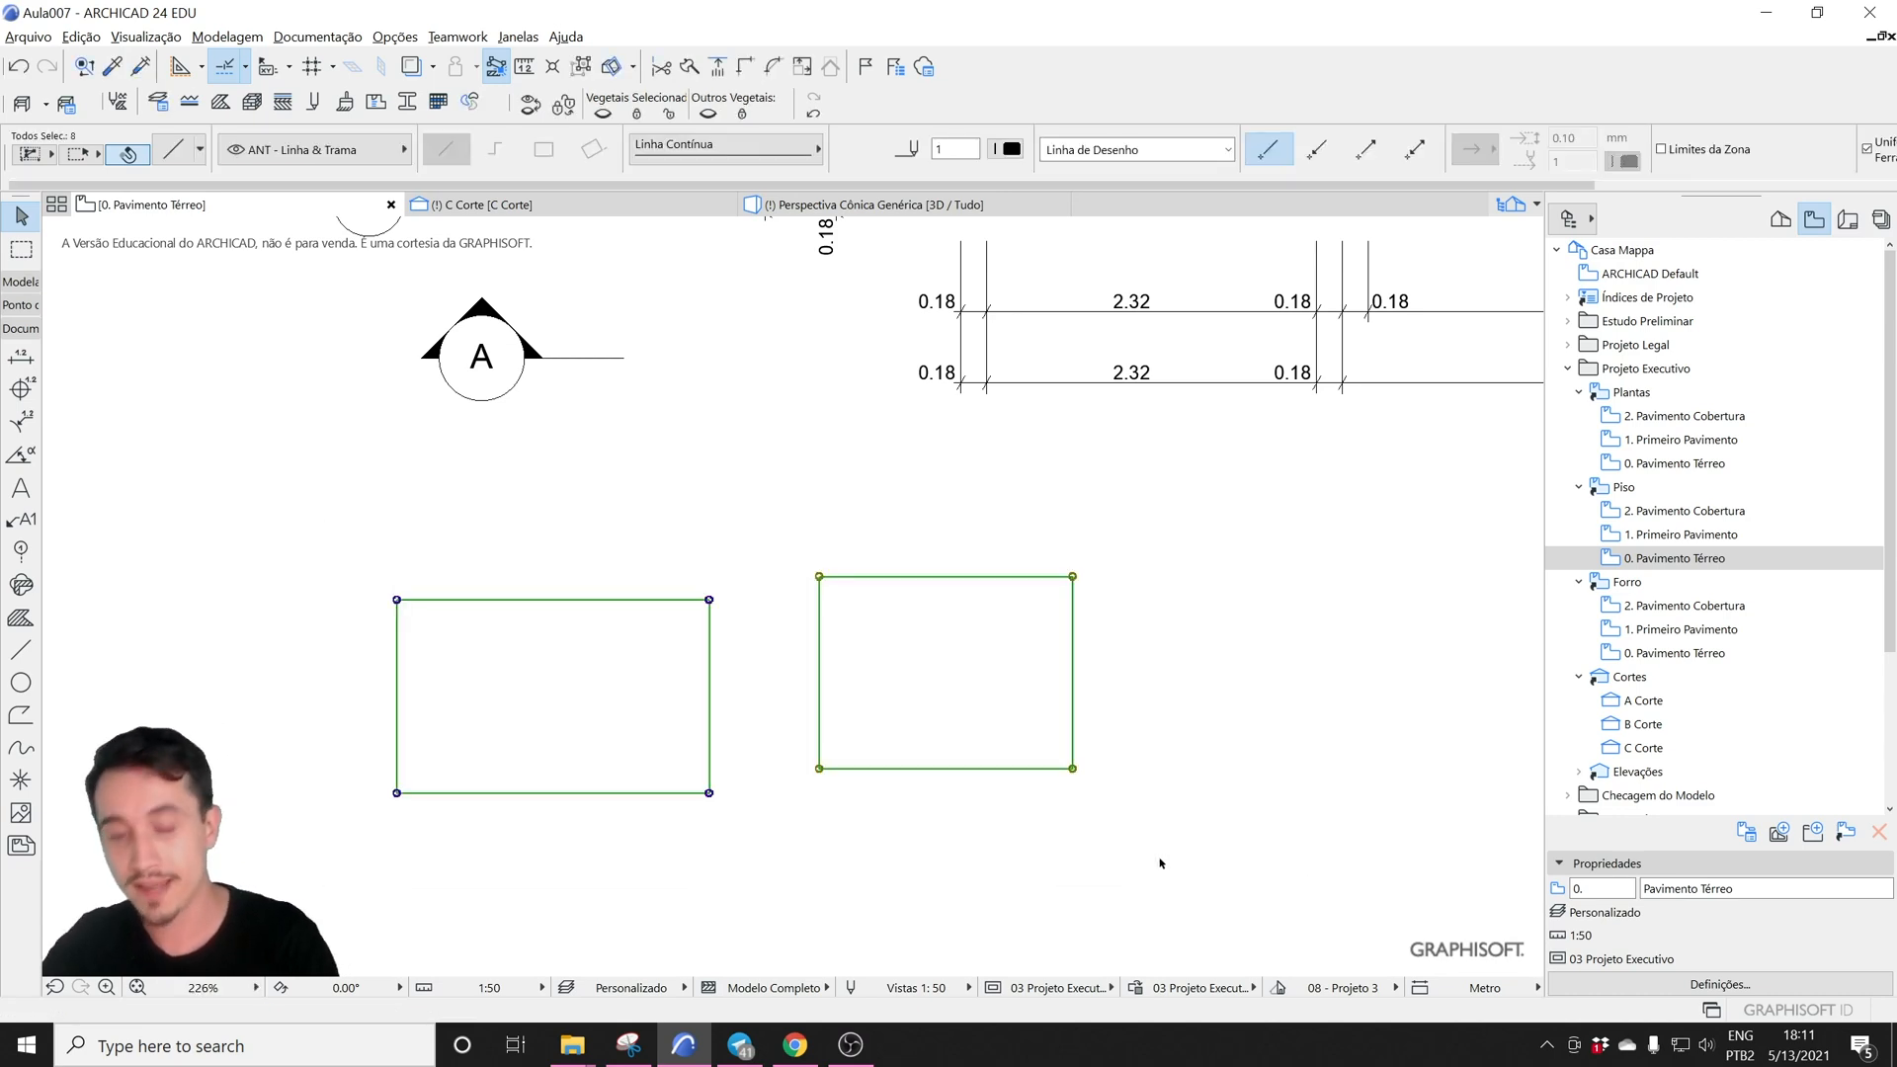
key("Delete")
scroll(1151, 845, "down", 4)
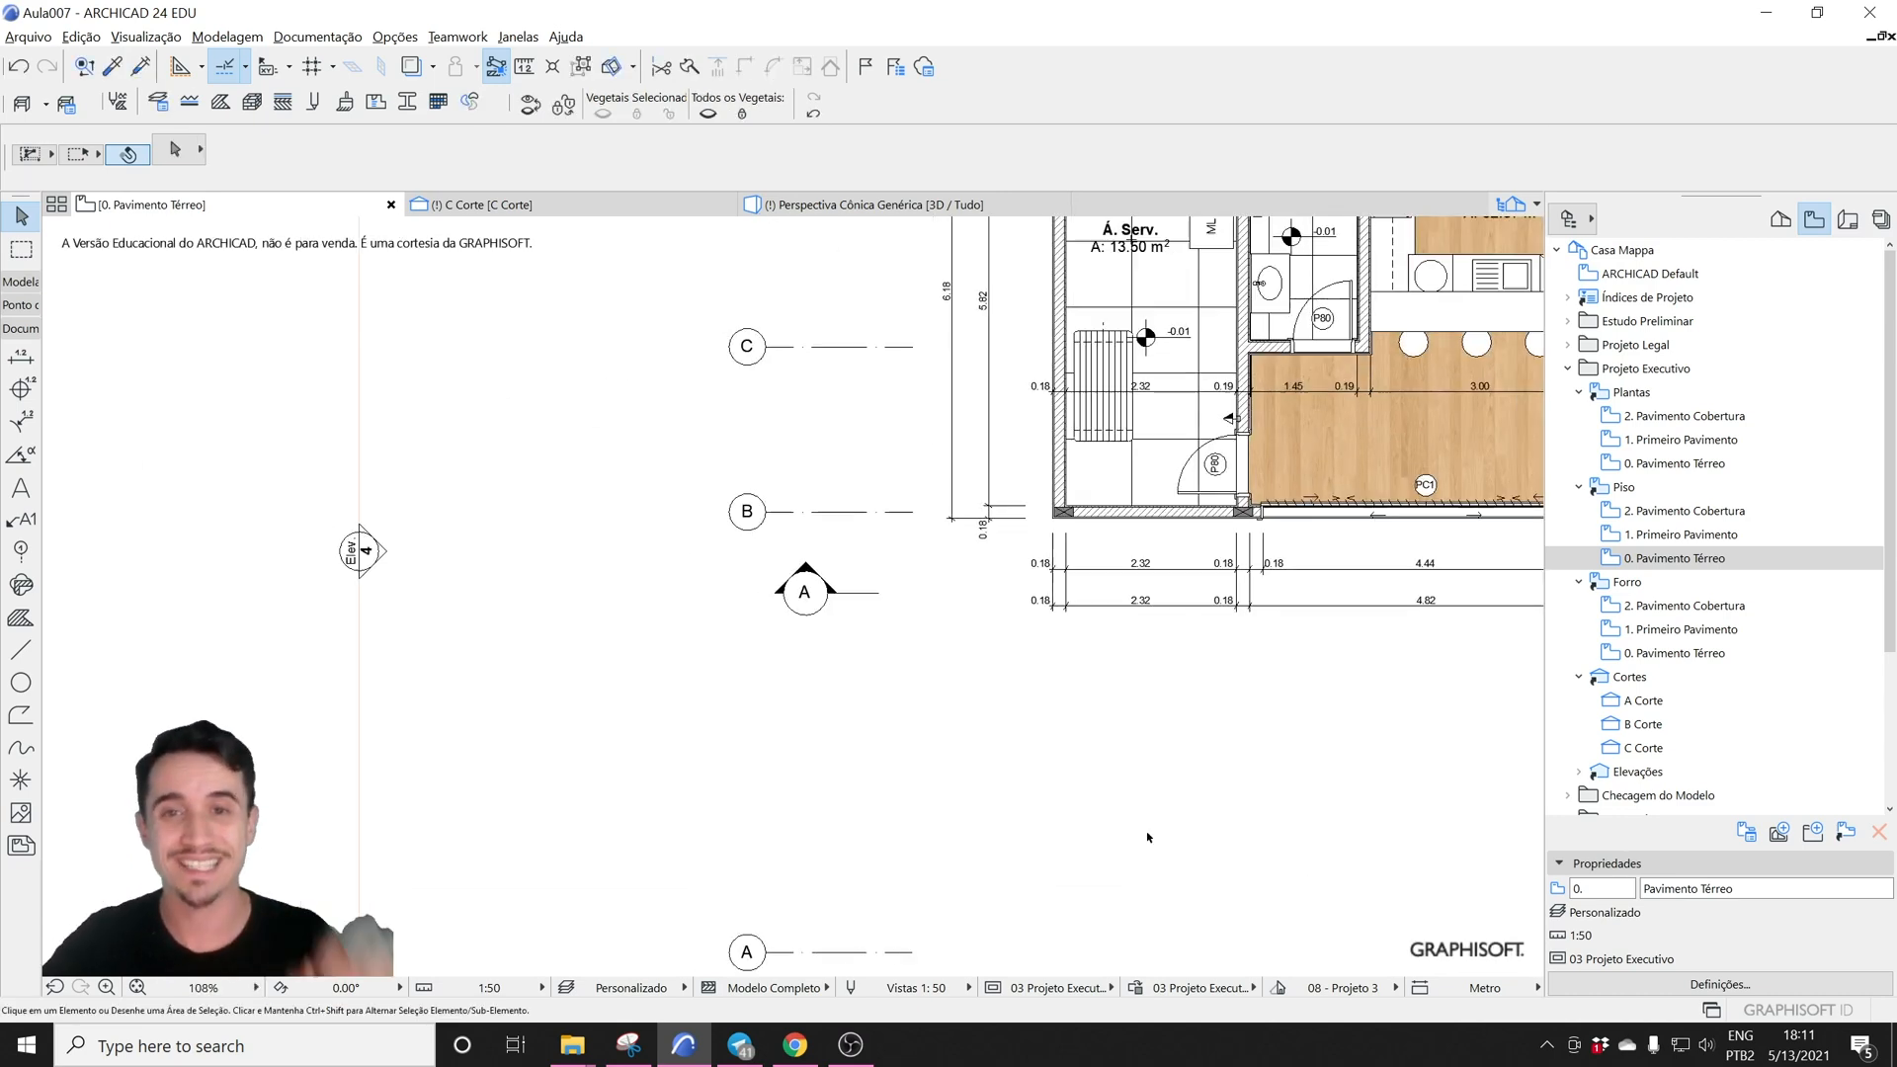
- Delete window J02 from the upper wall of the service area
middle_click_drag(1161, 593, 859, 871)
scroll(891, 514, "up", 2)
scroll(891, 514, "up", 5)
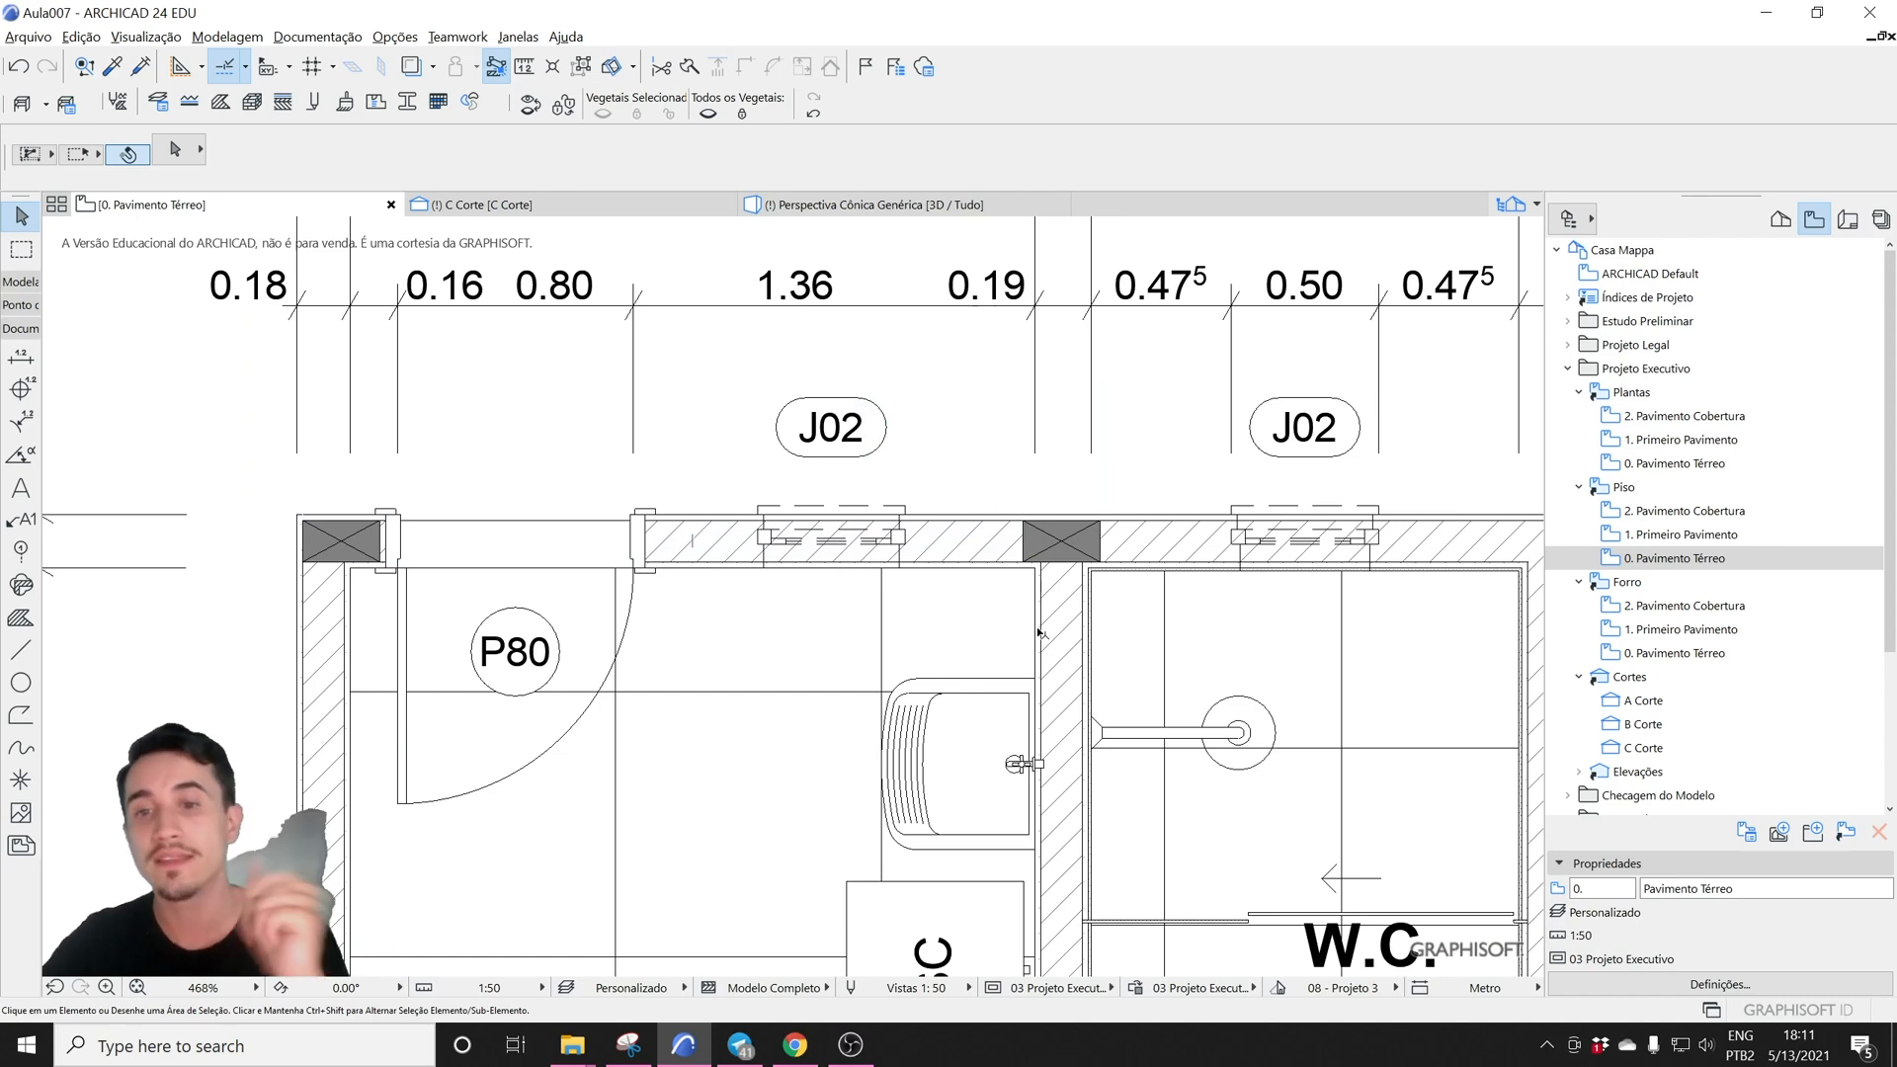
left_click(839, 562)
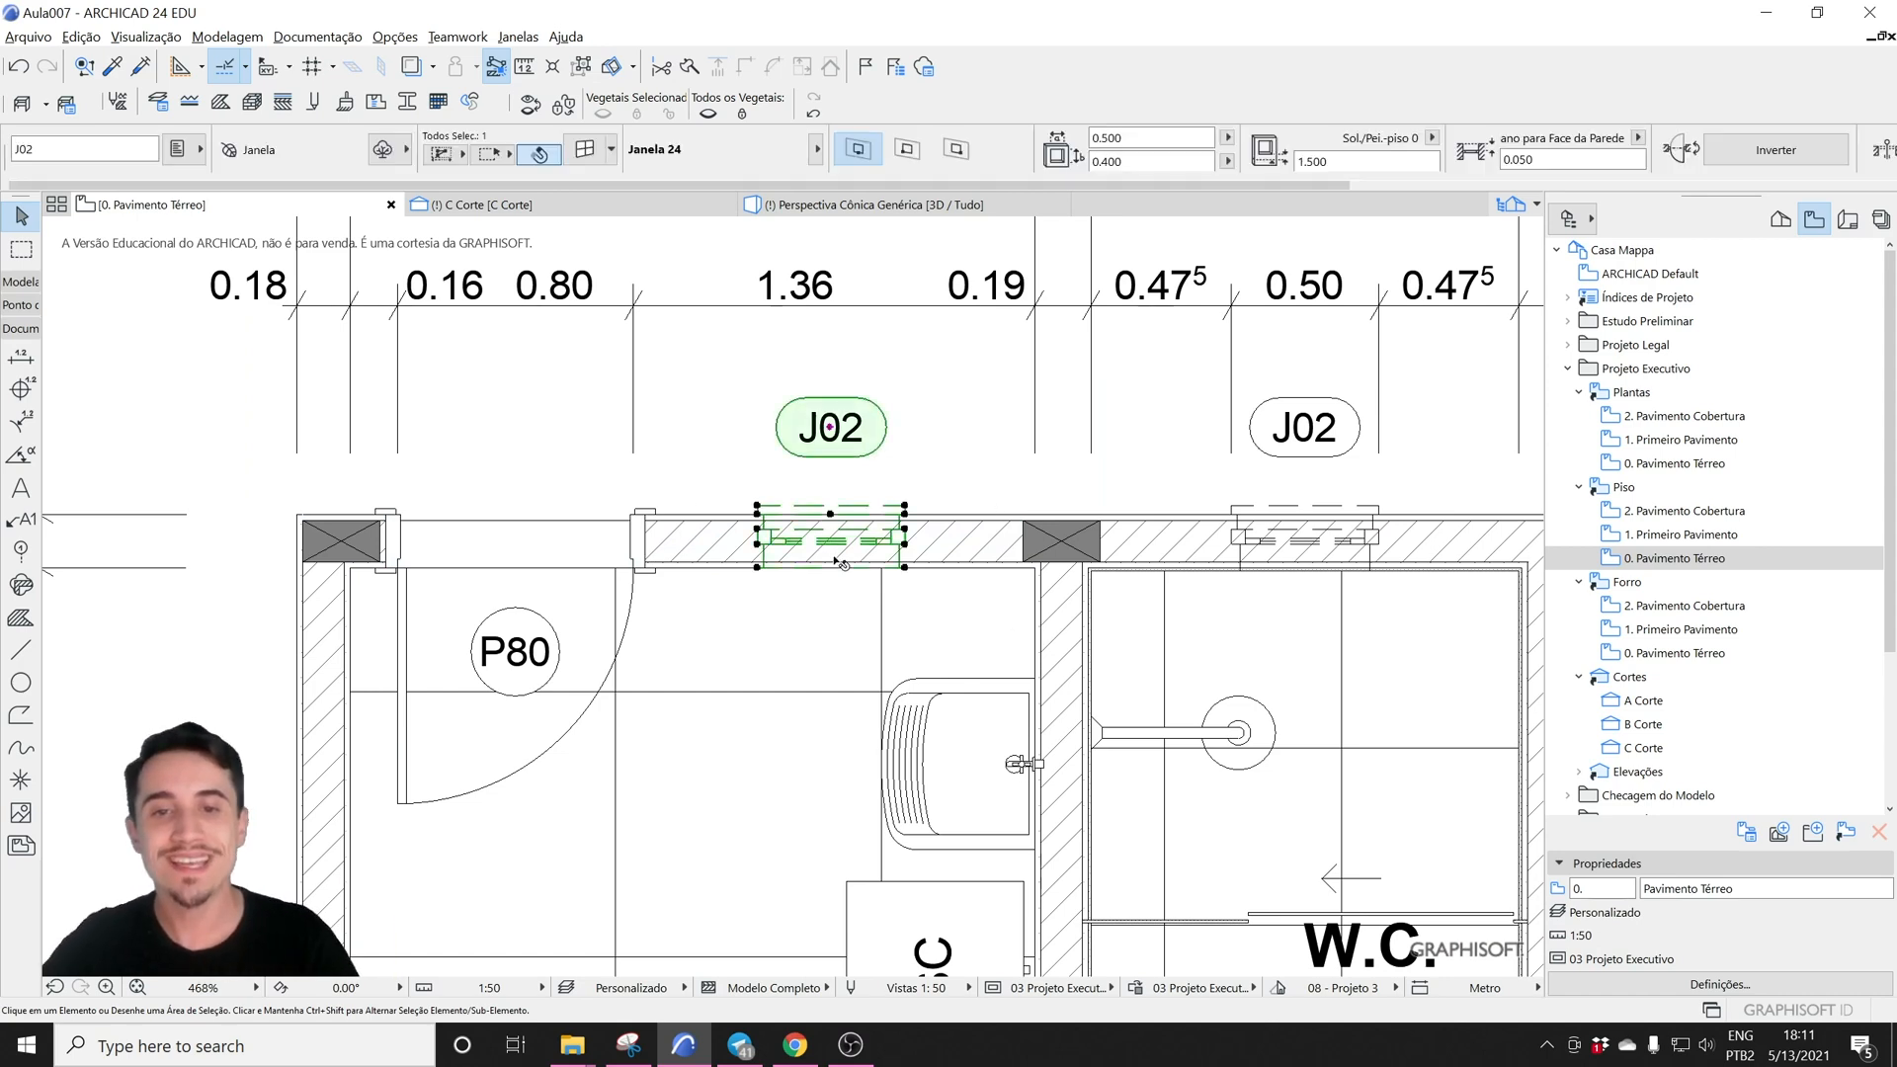
key("Delete")
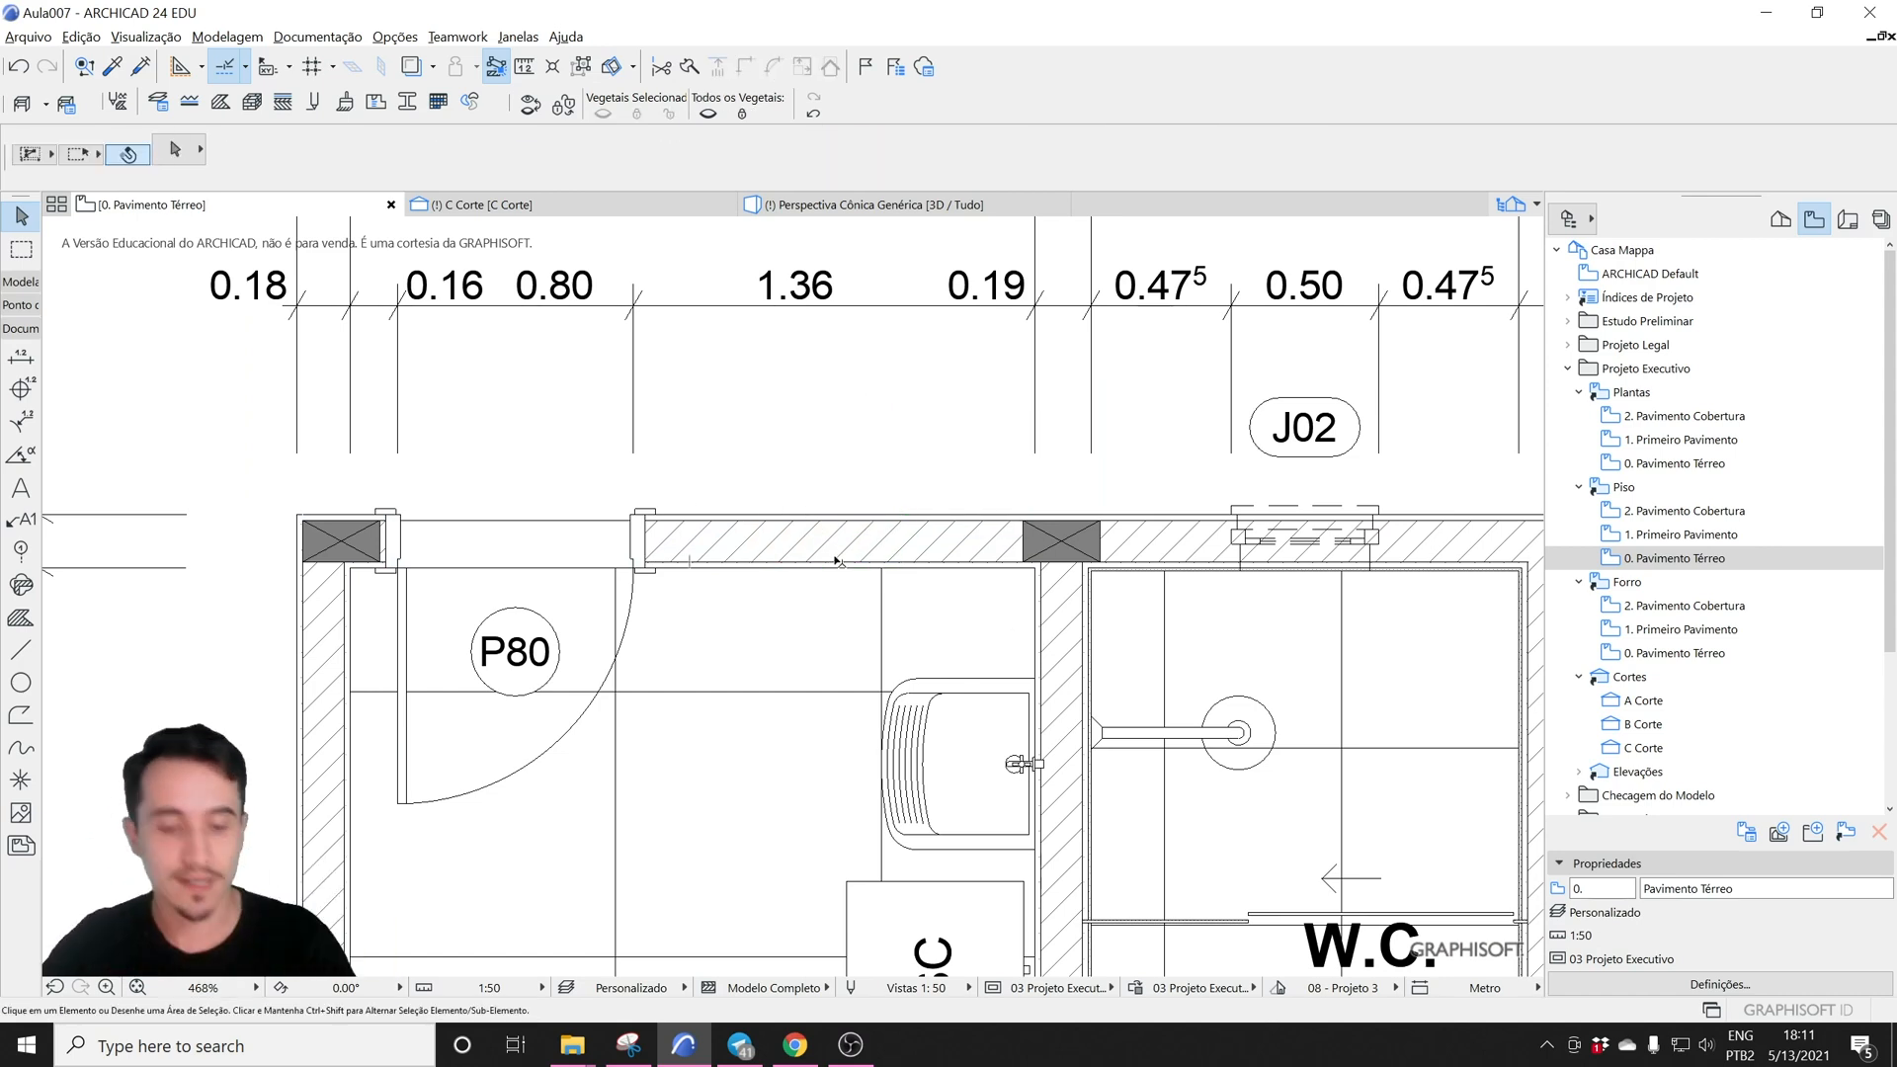
left_click(1304, 544)
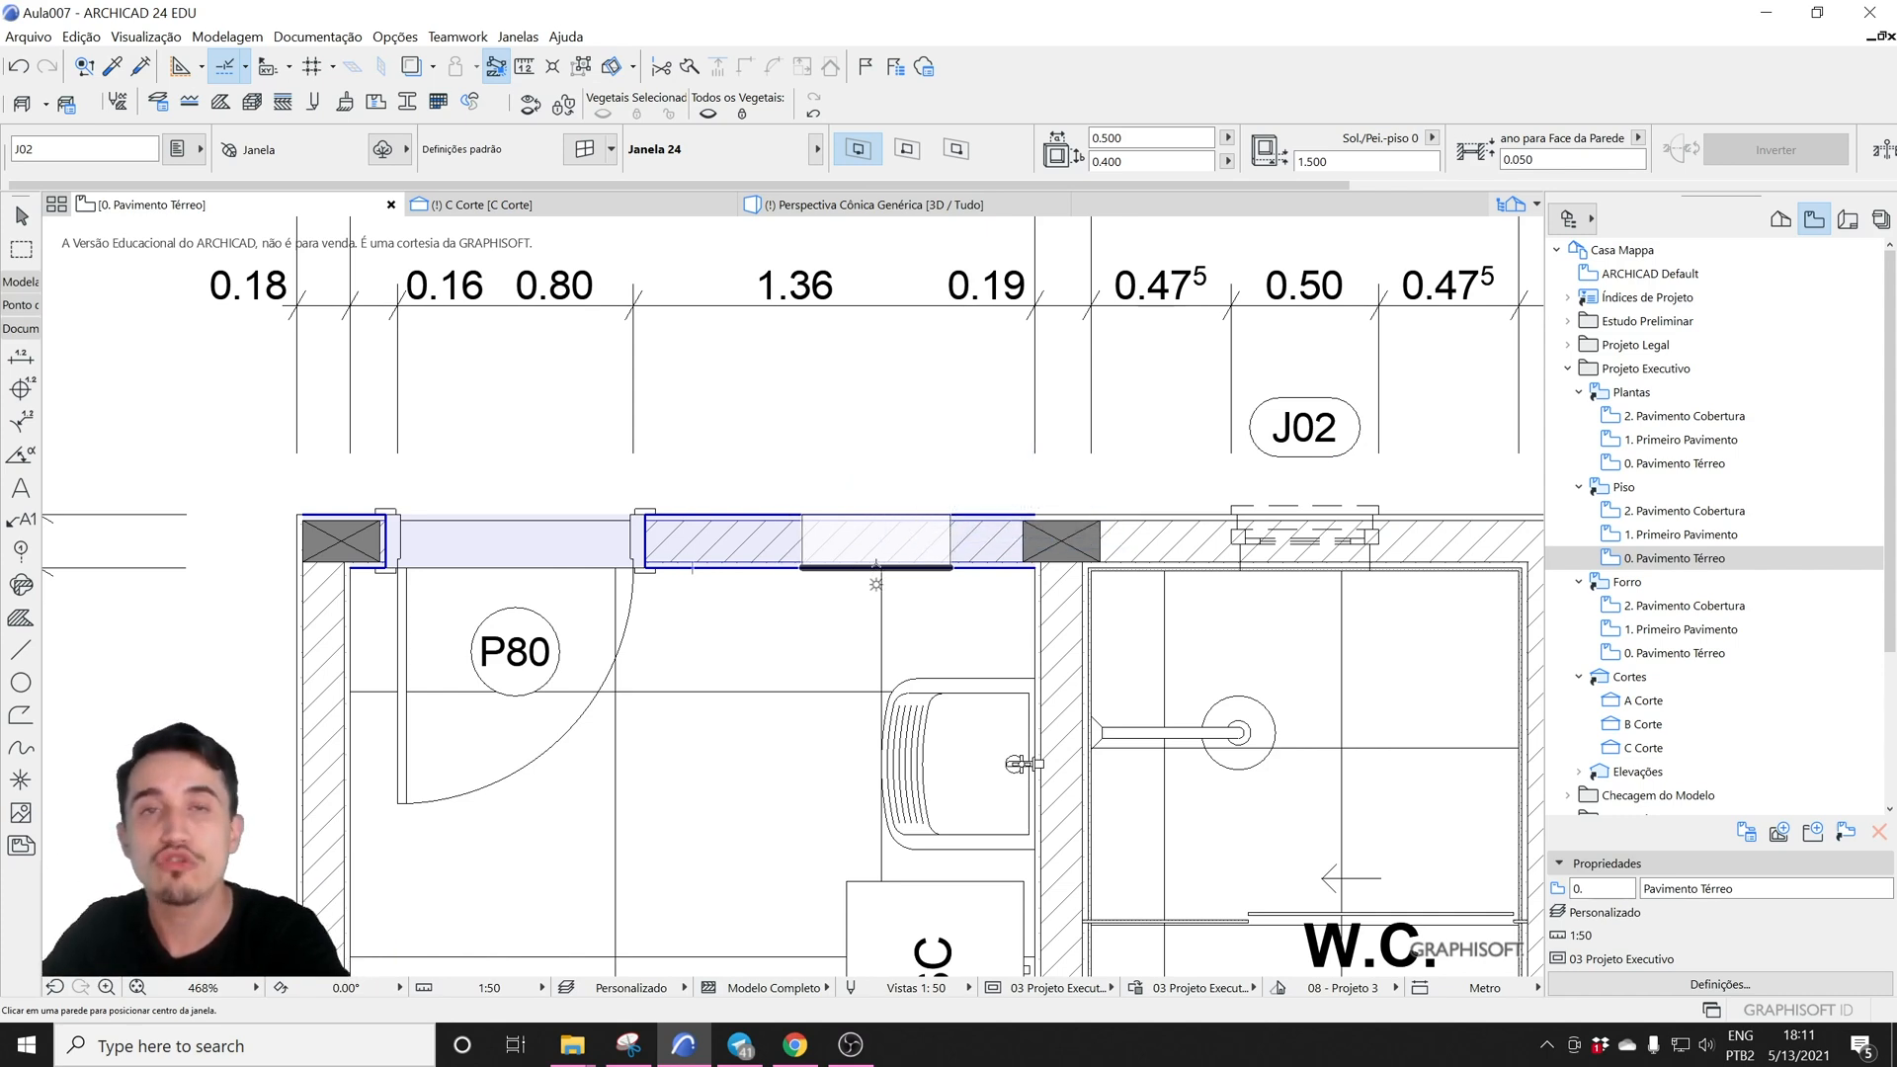
key("Escape")
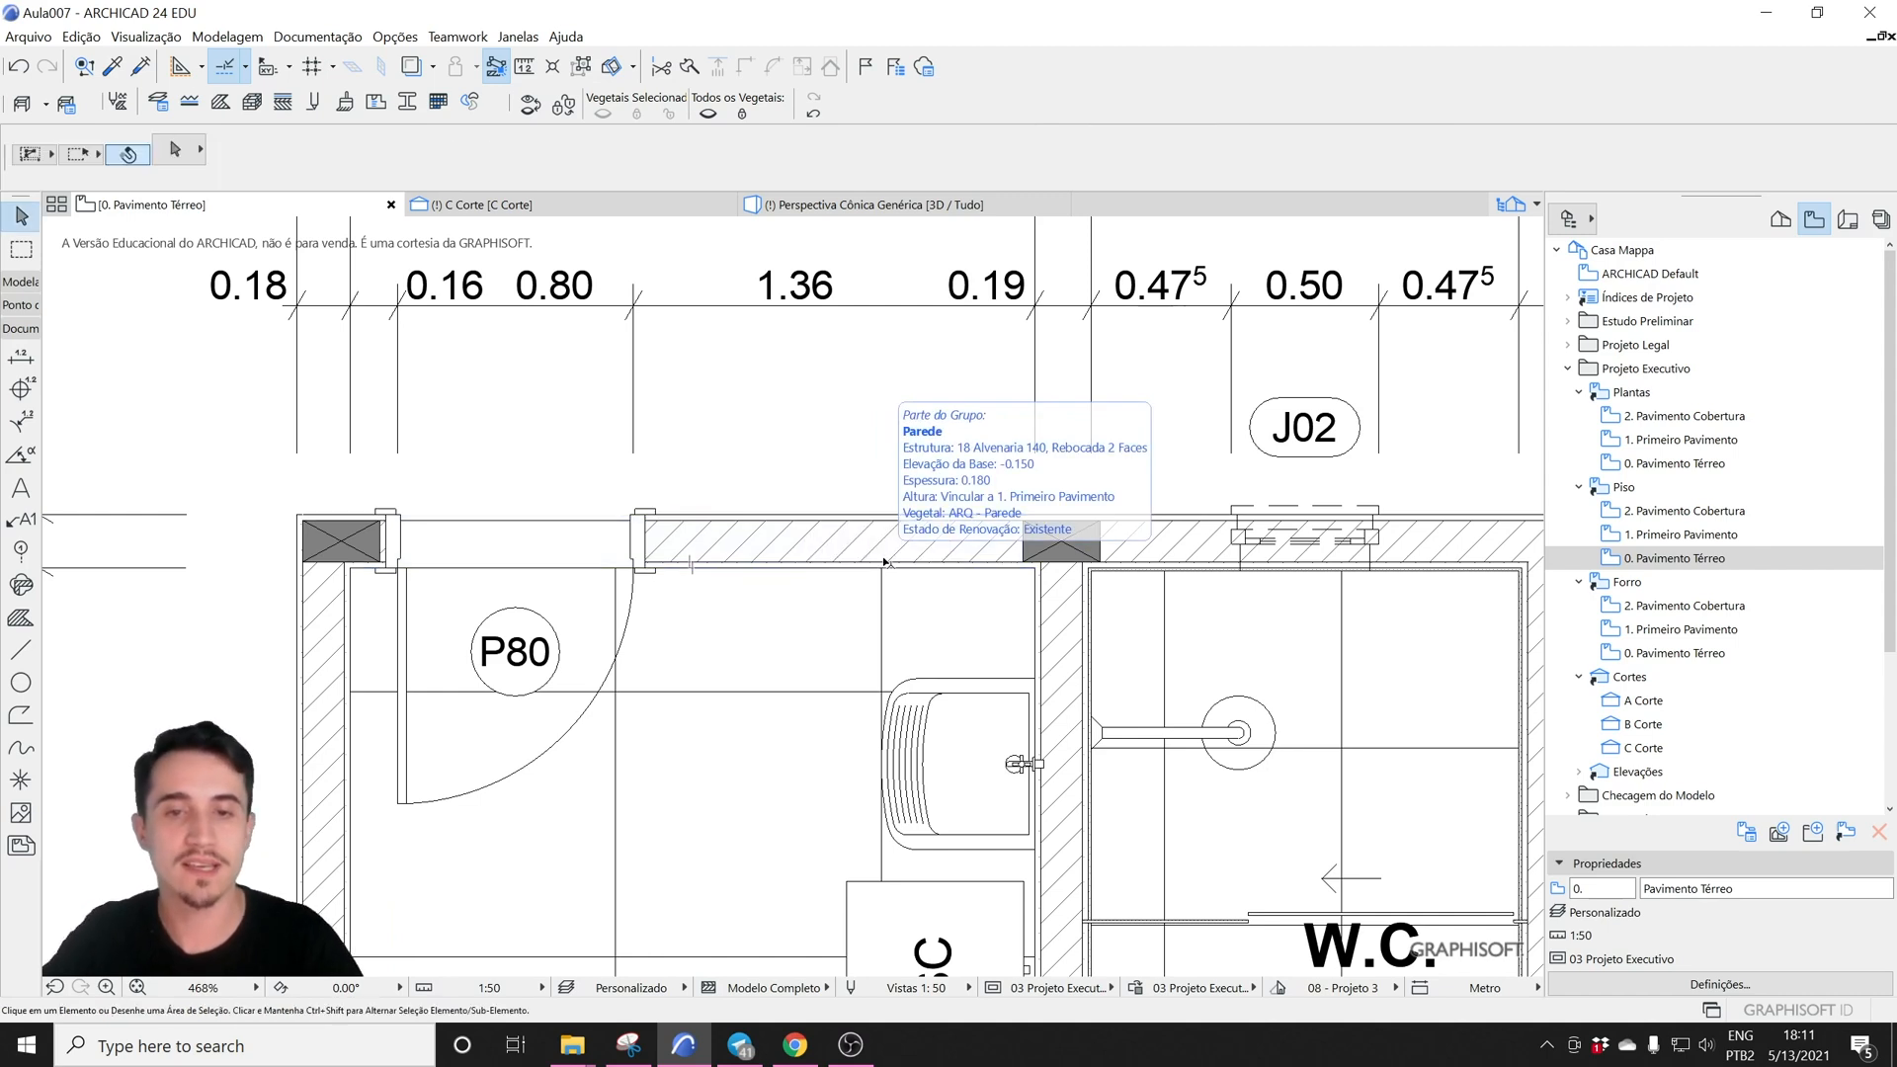
left_click(885, 561)
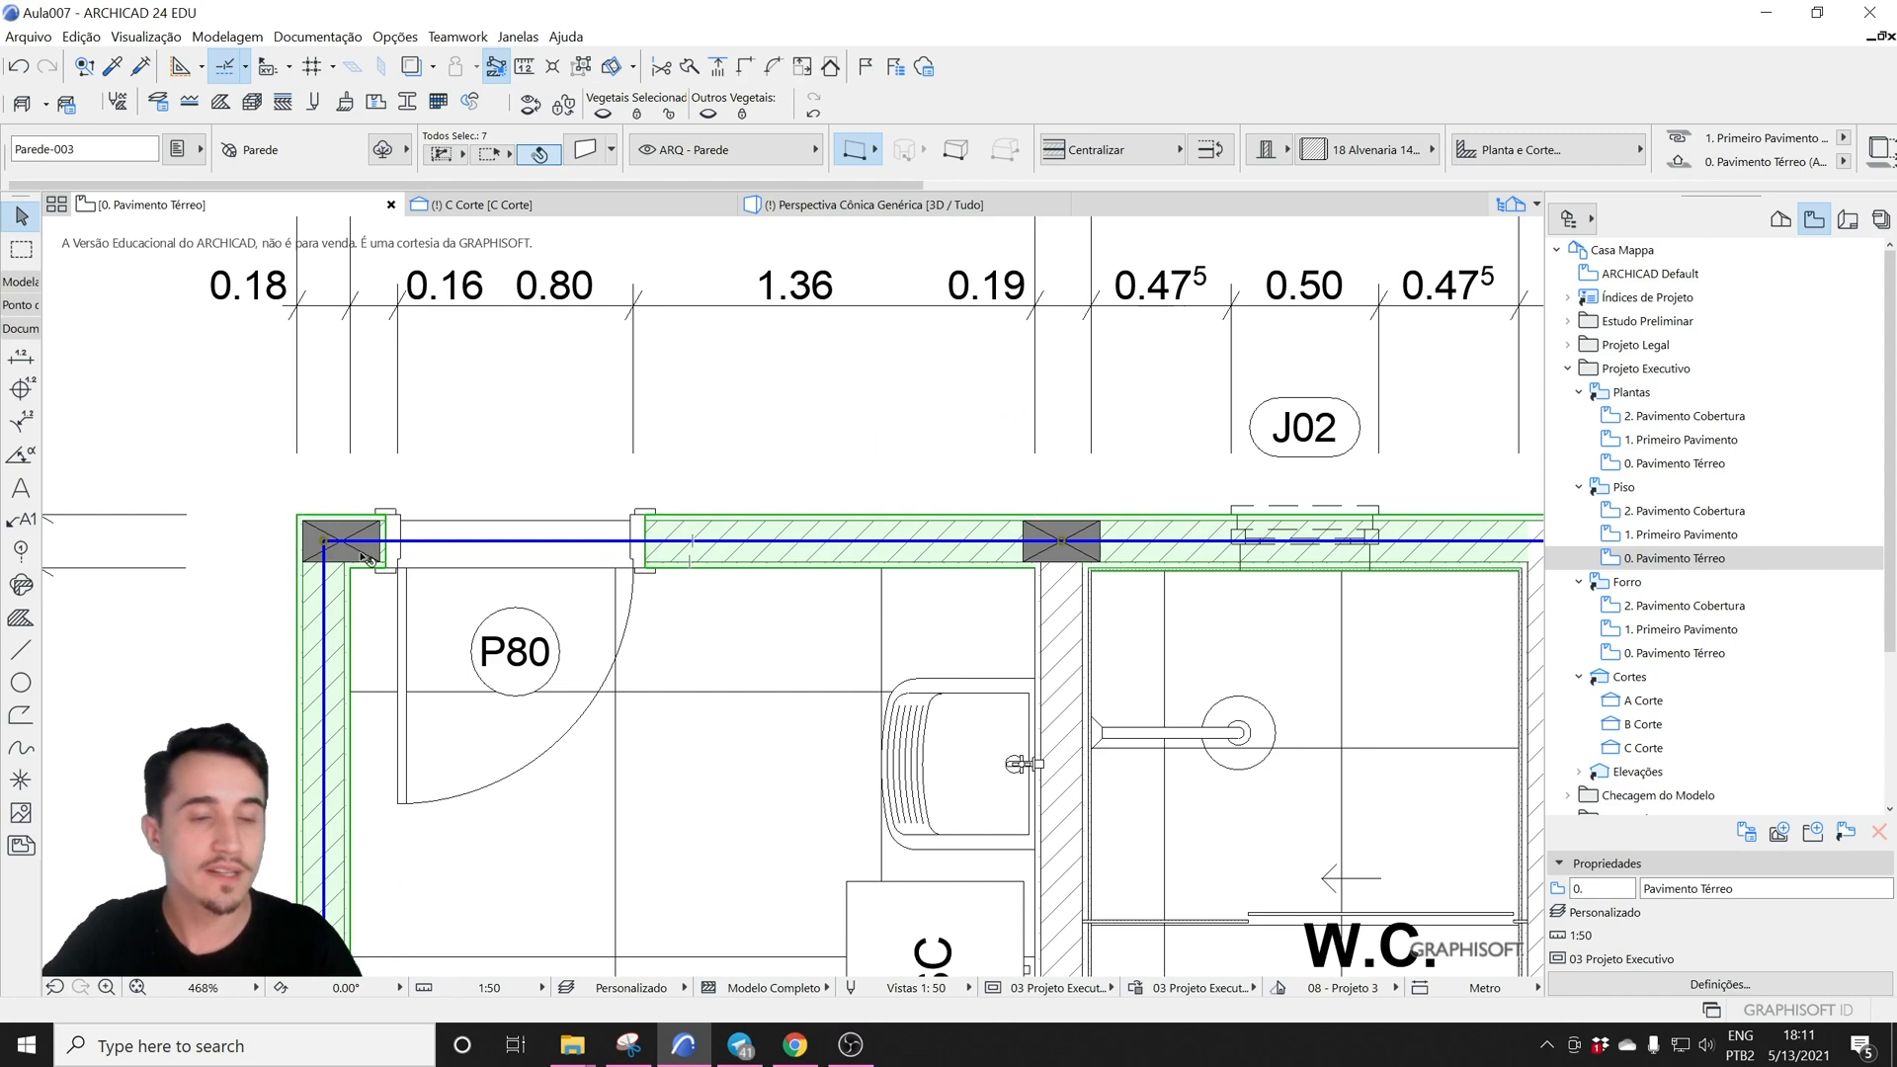
key("Escape")
- Pick up the settings of the W.C. window J02 for a new window and turn on the snap guides (Guias Vinculadas)
left_click(1282, 550, "alt")
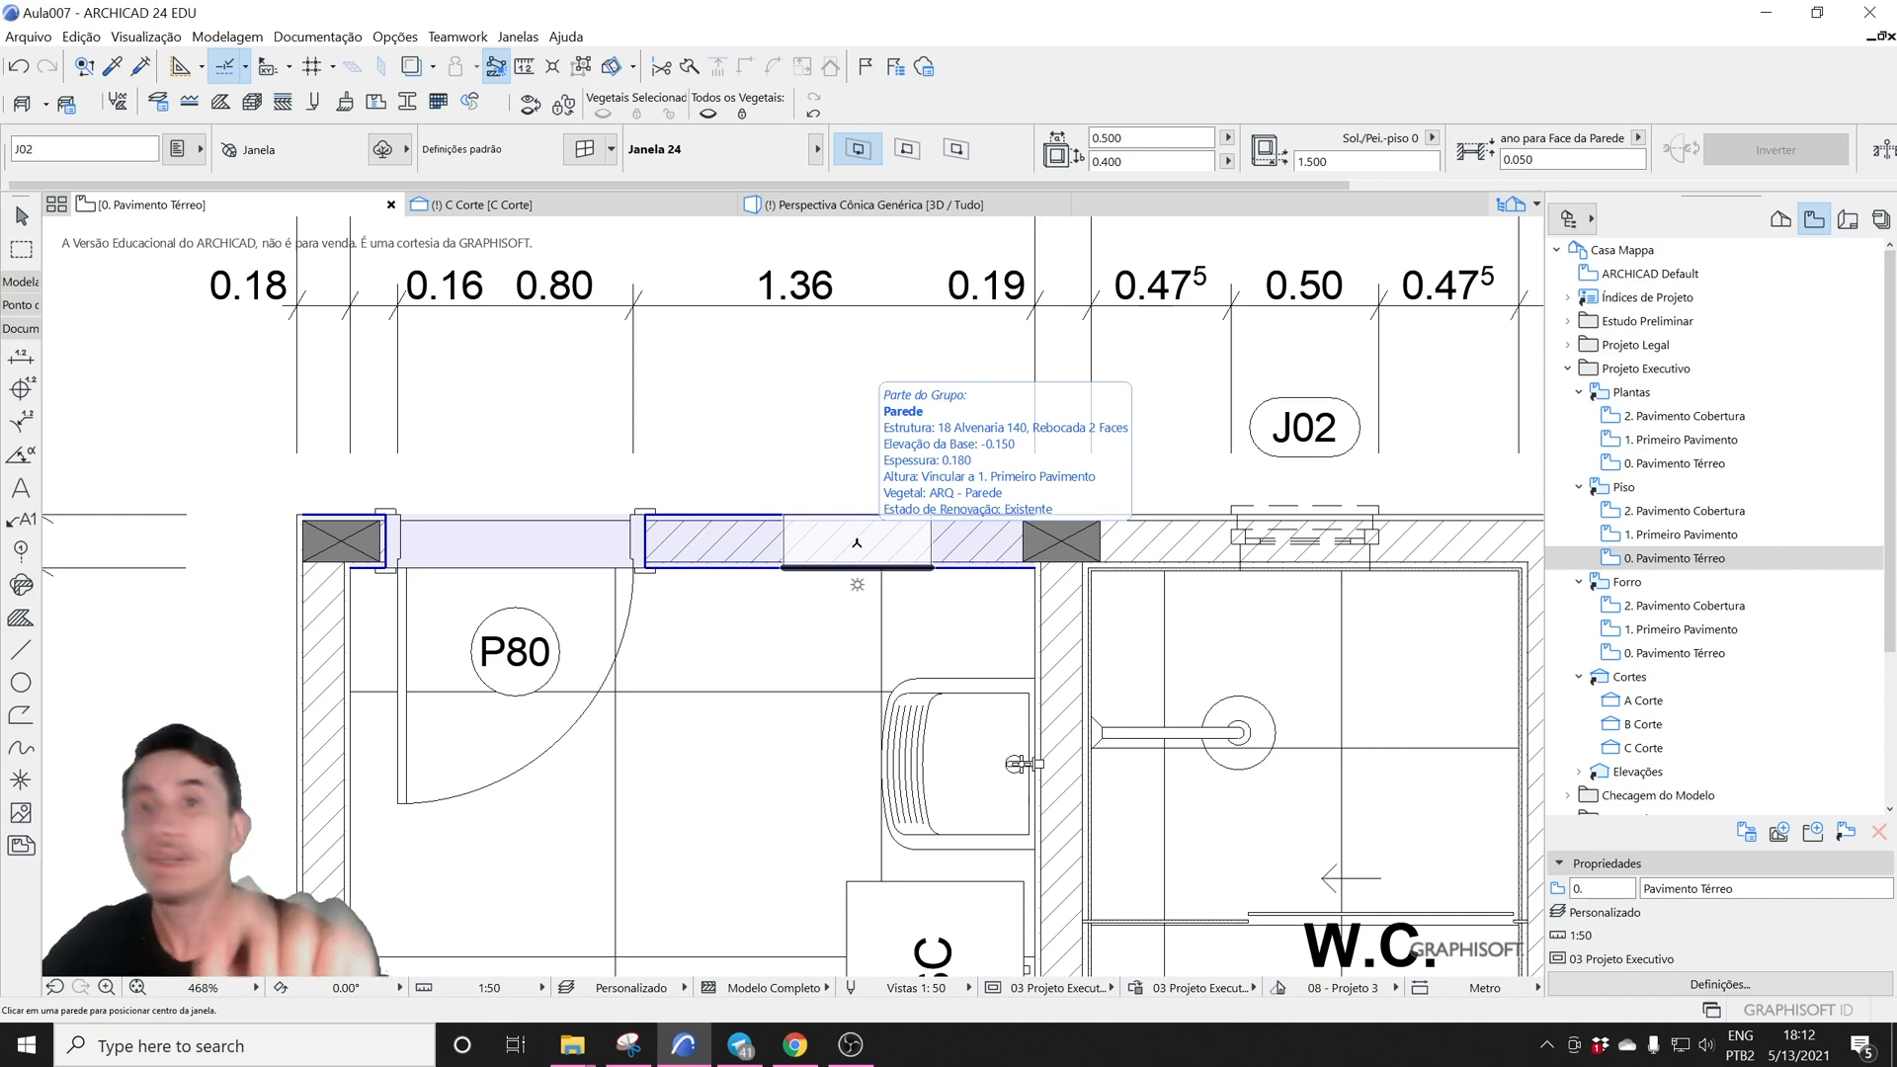
left_click(245, 67)
left_click(265, 99)
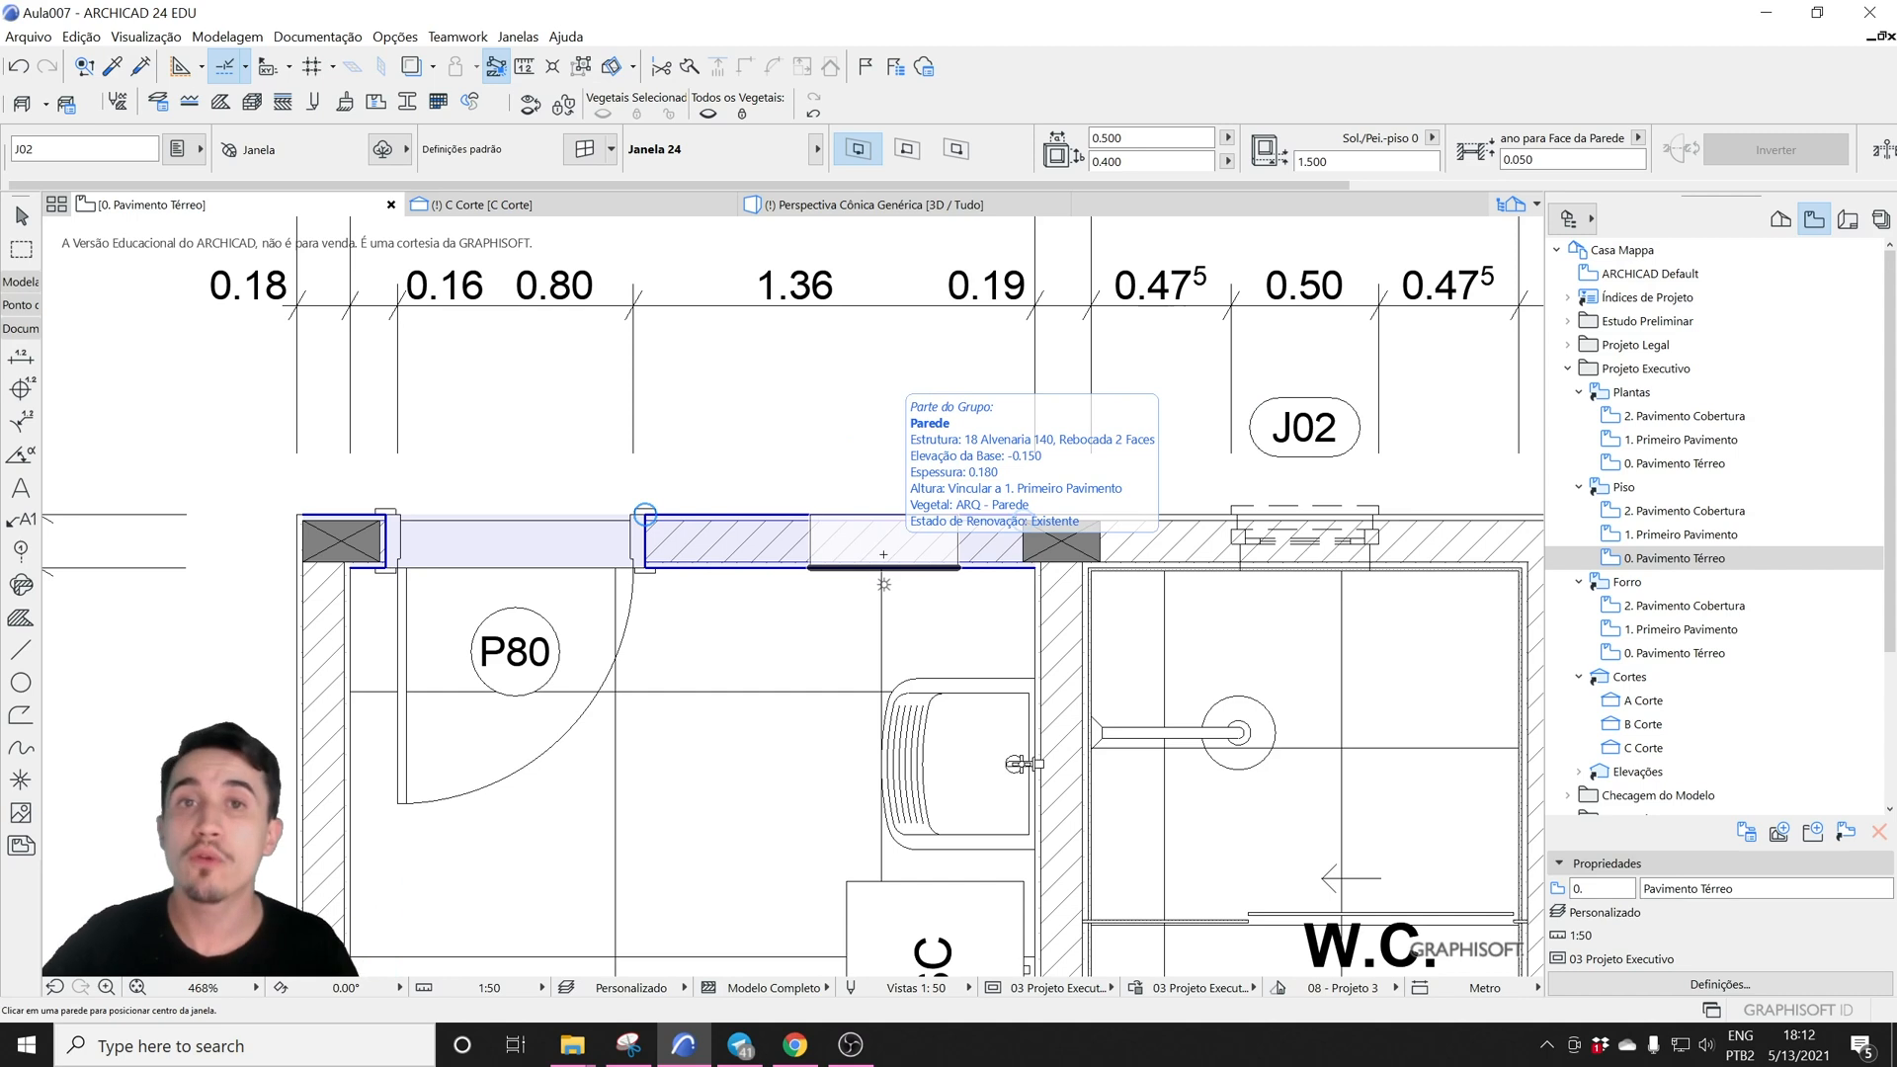
- Place window J02 in the service area's upper wall, centred between door P80 and the column, with its opening oriented inward to the left
middle_click_drag(875, 480, 848, 551)
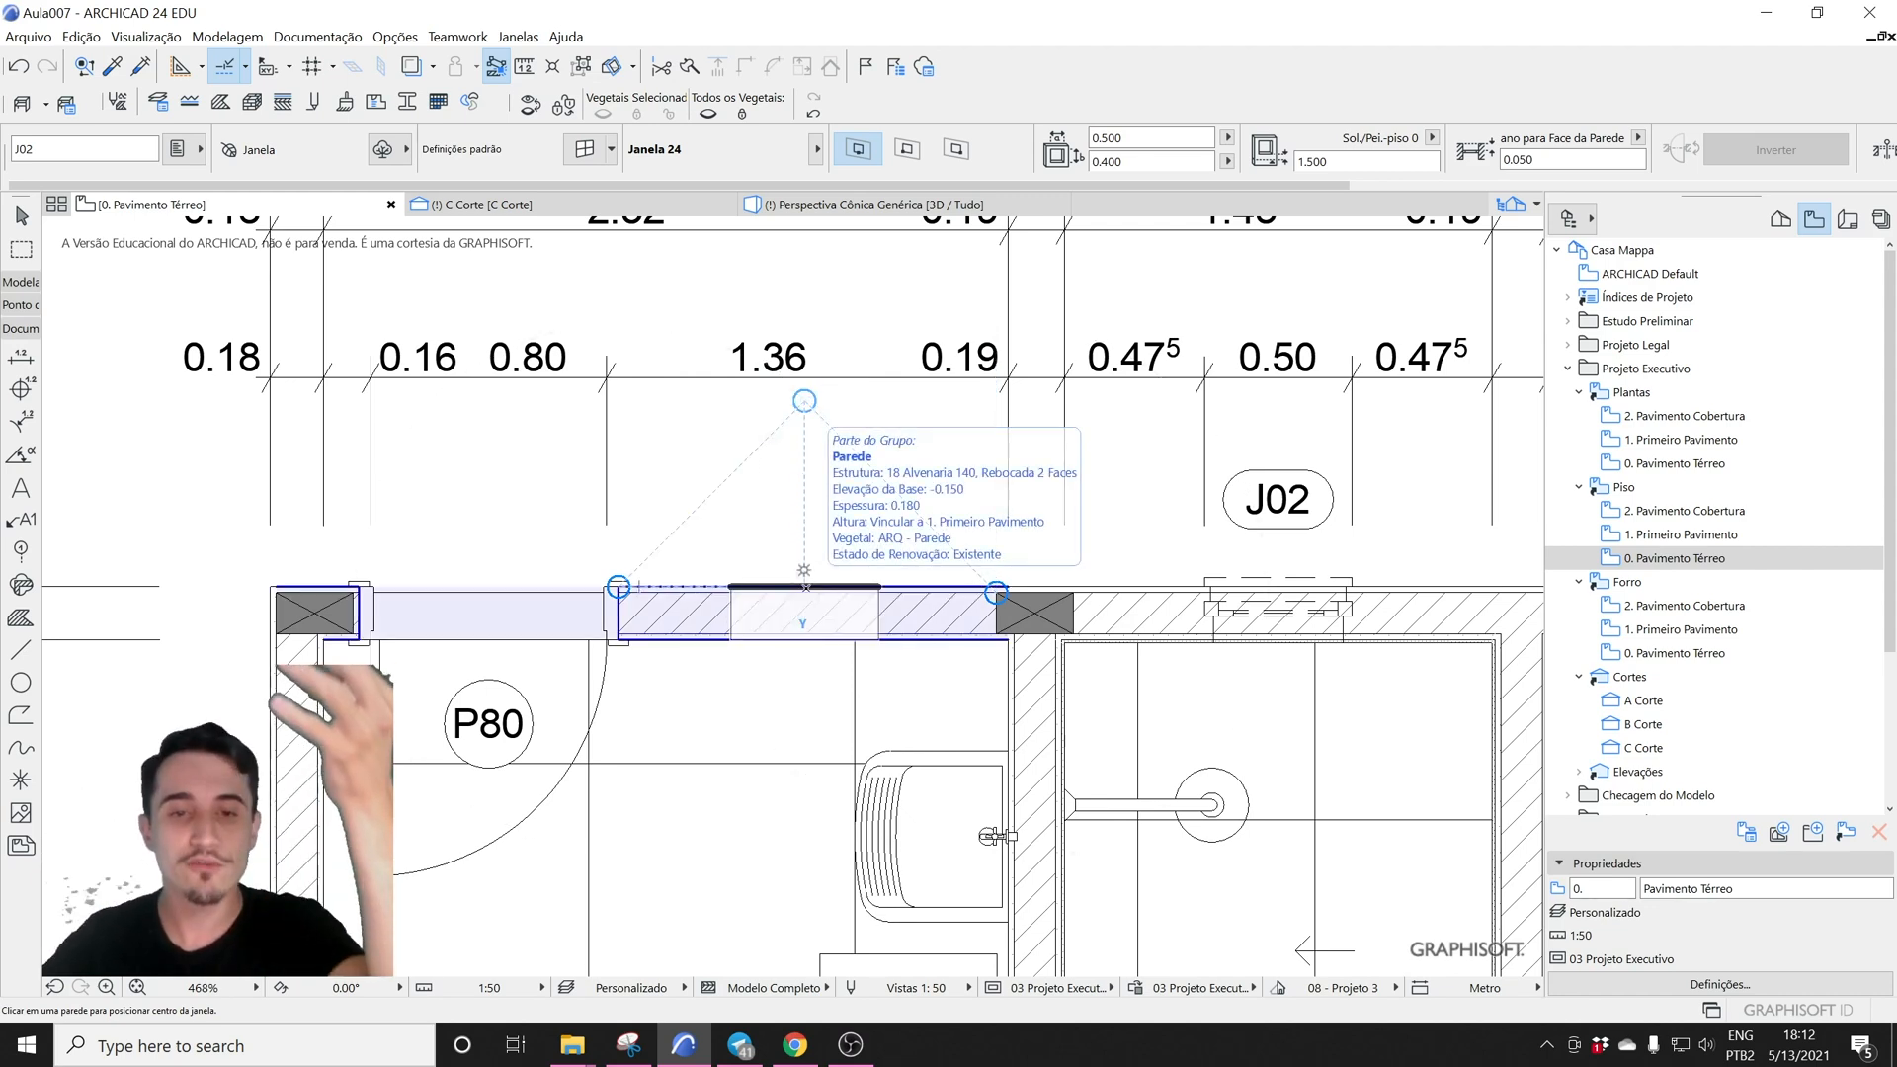
left_click(804, 586)
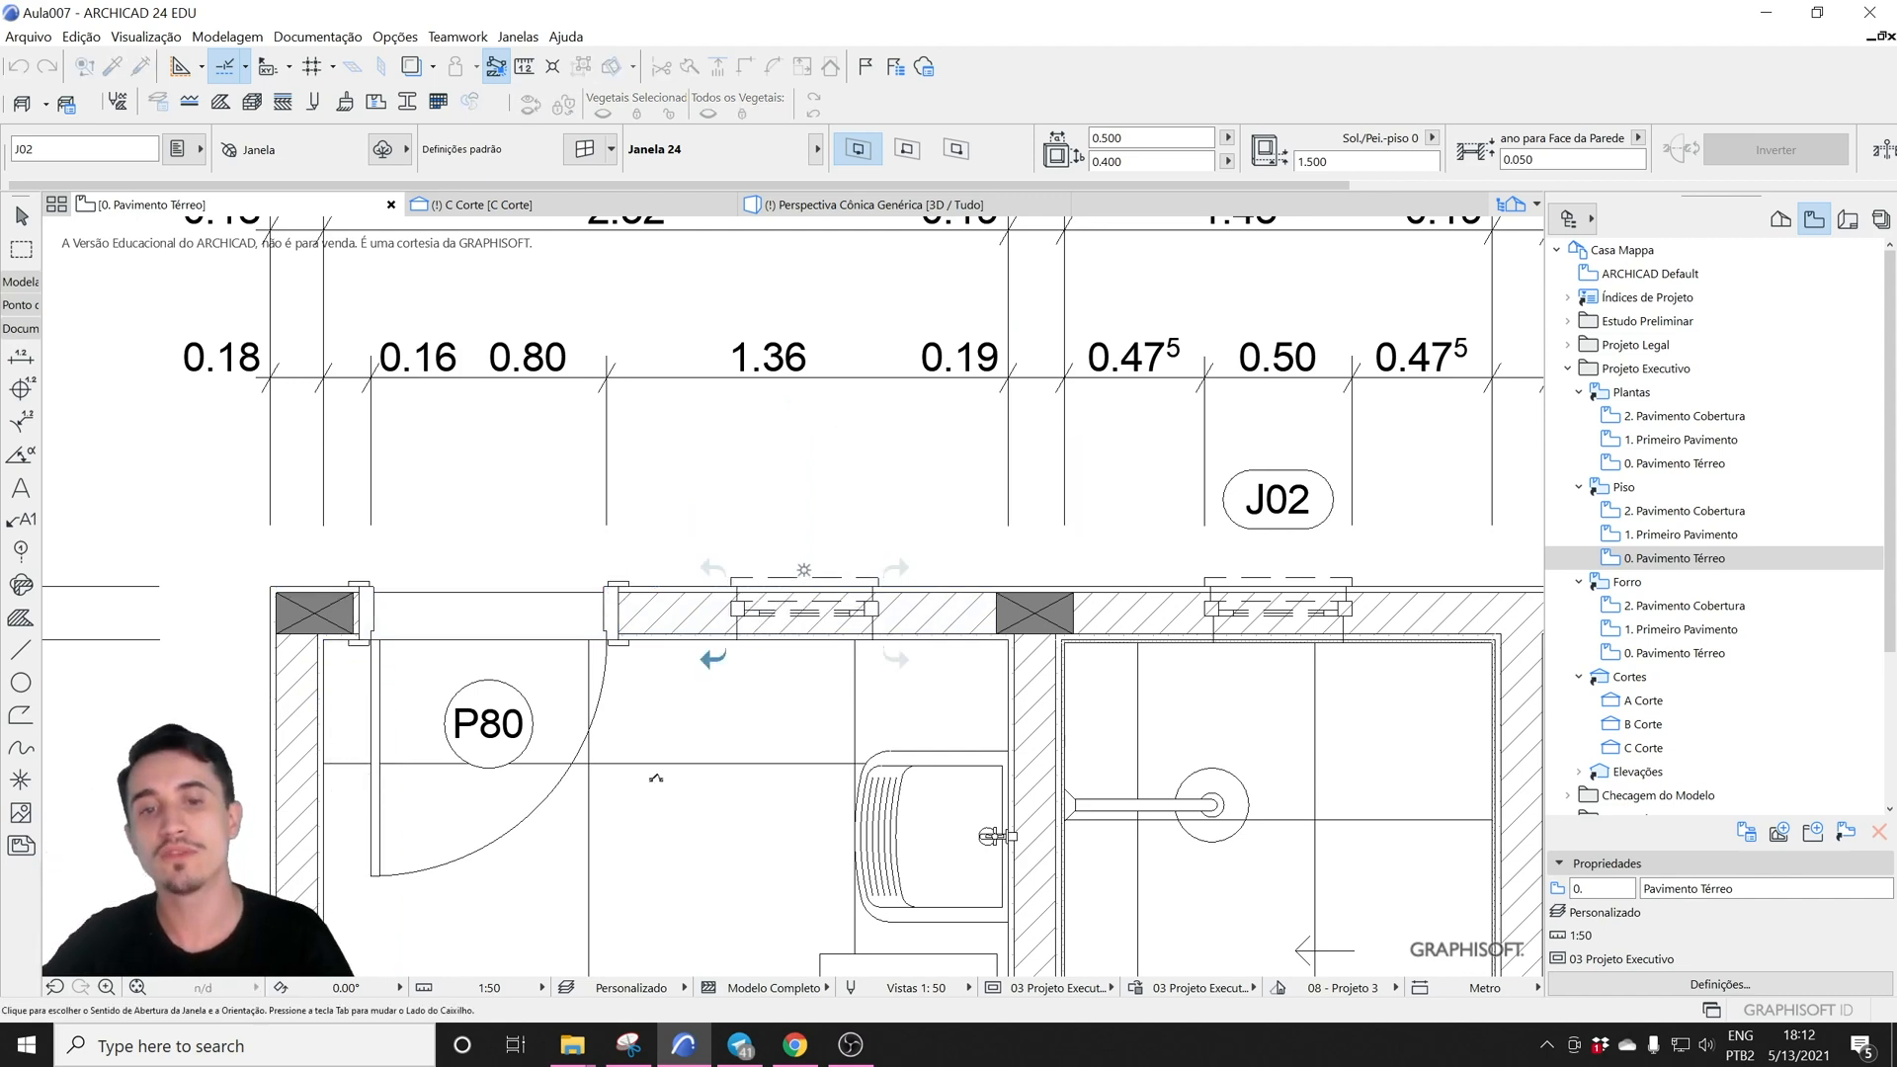
left_click(713, 659)
key("Escape")
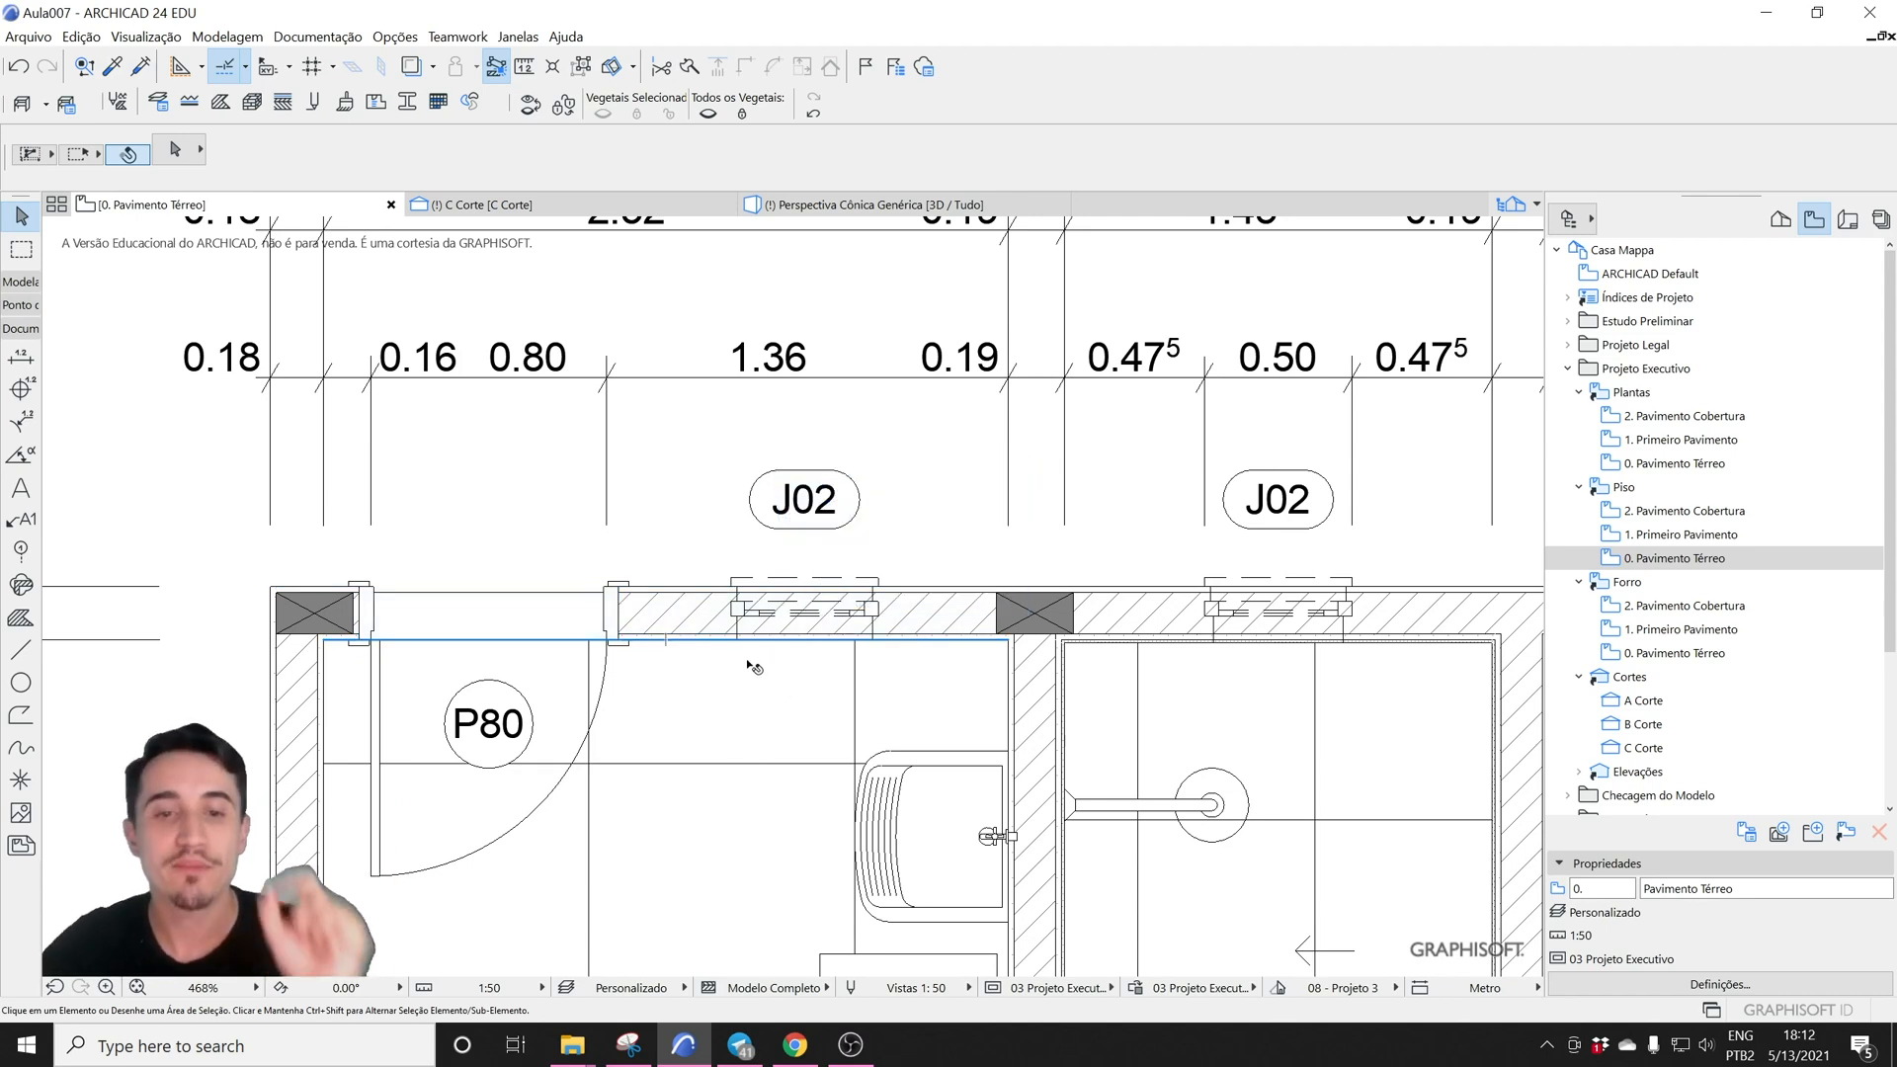
scroll(766, 593, "down", 5)
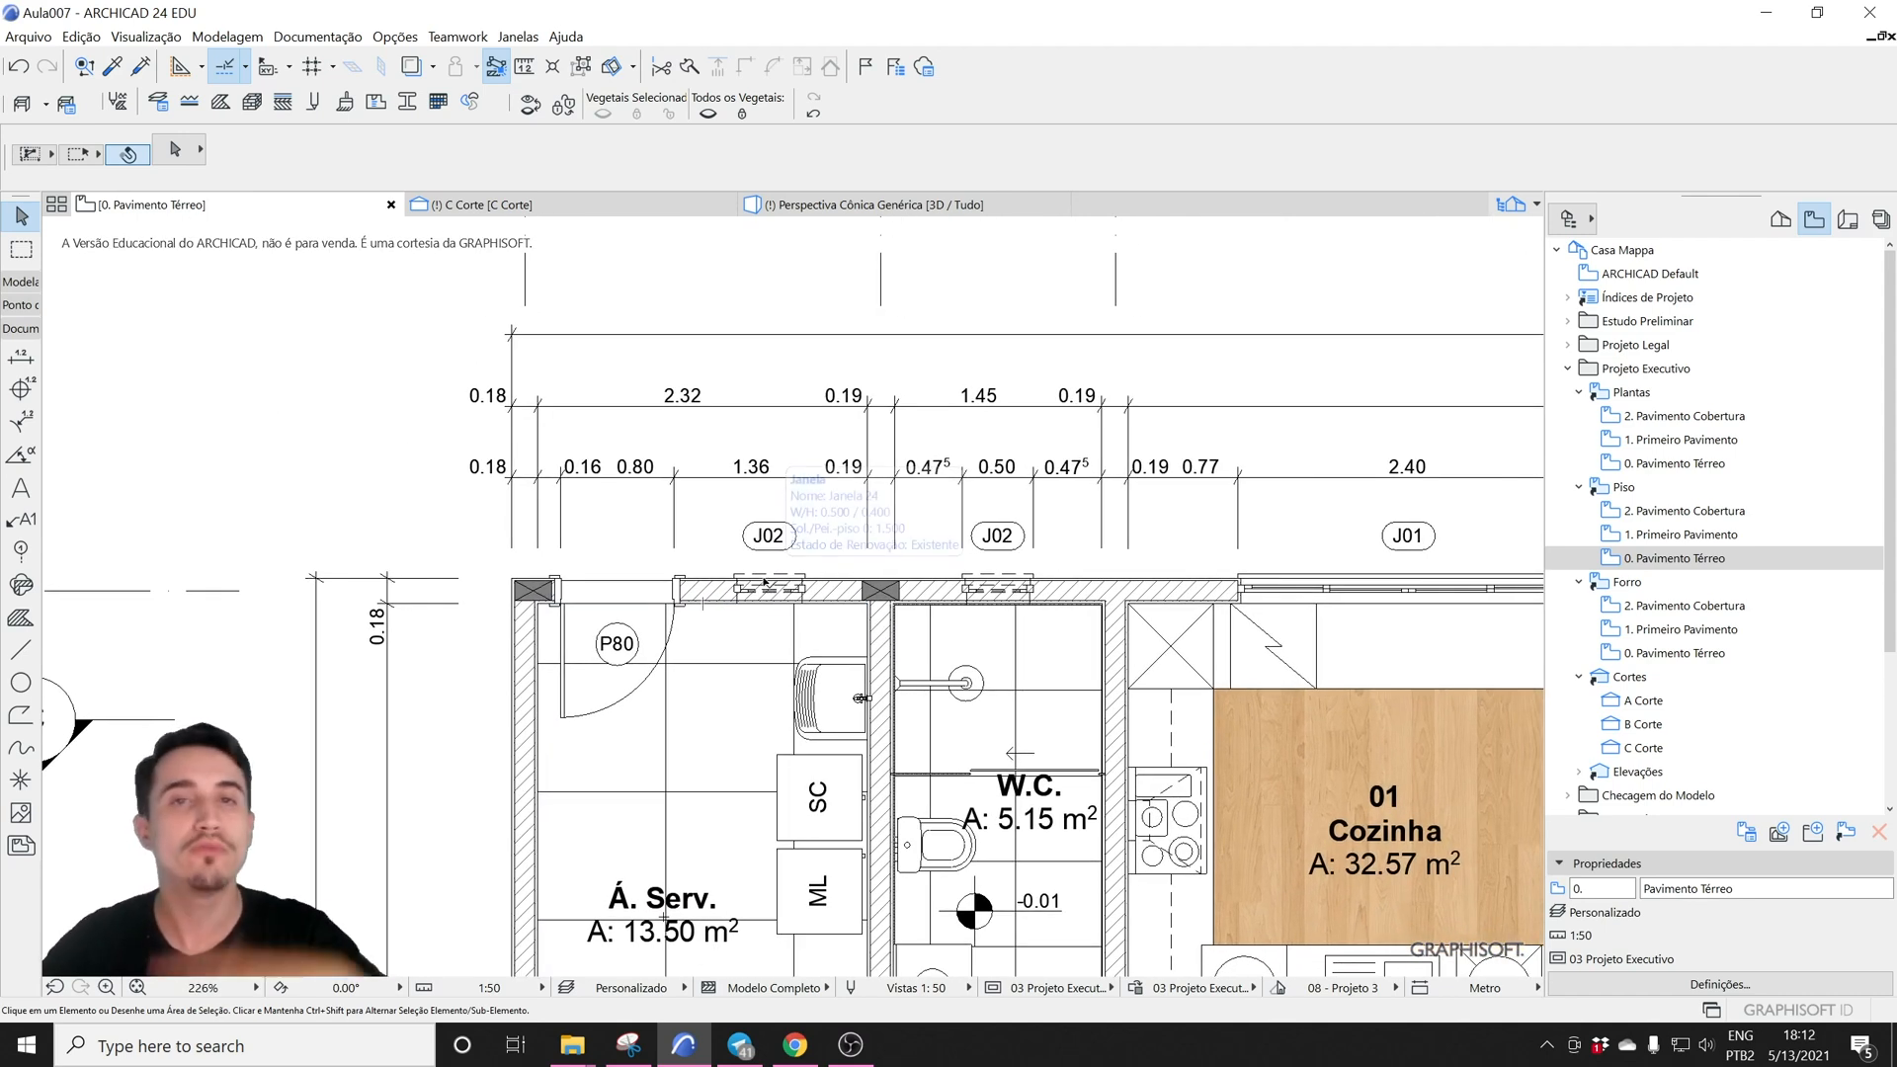
scroll(766, 591, "up", 3)
scroll(768, 594, "down", 3)
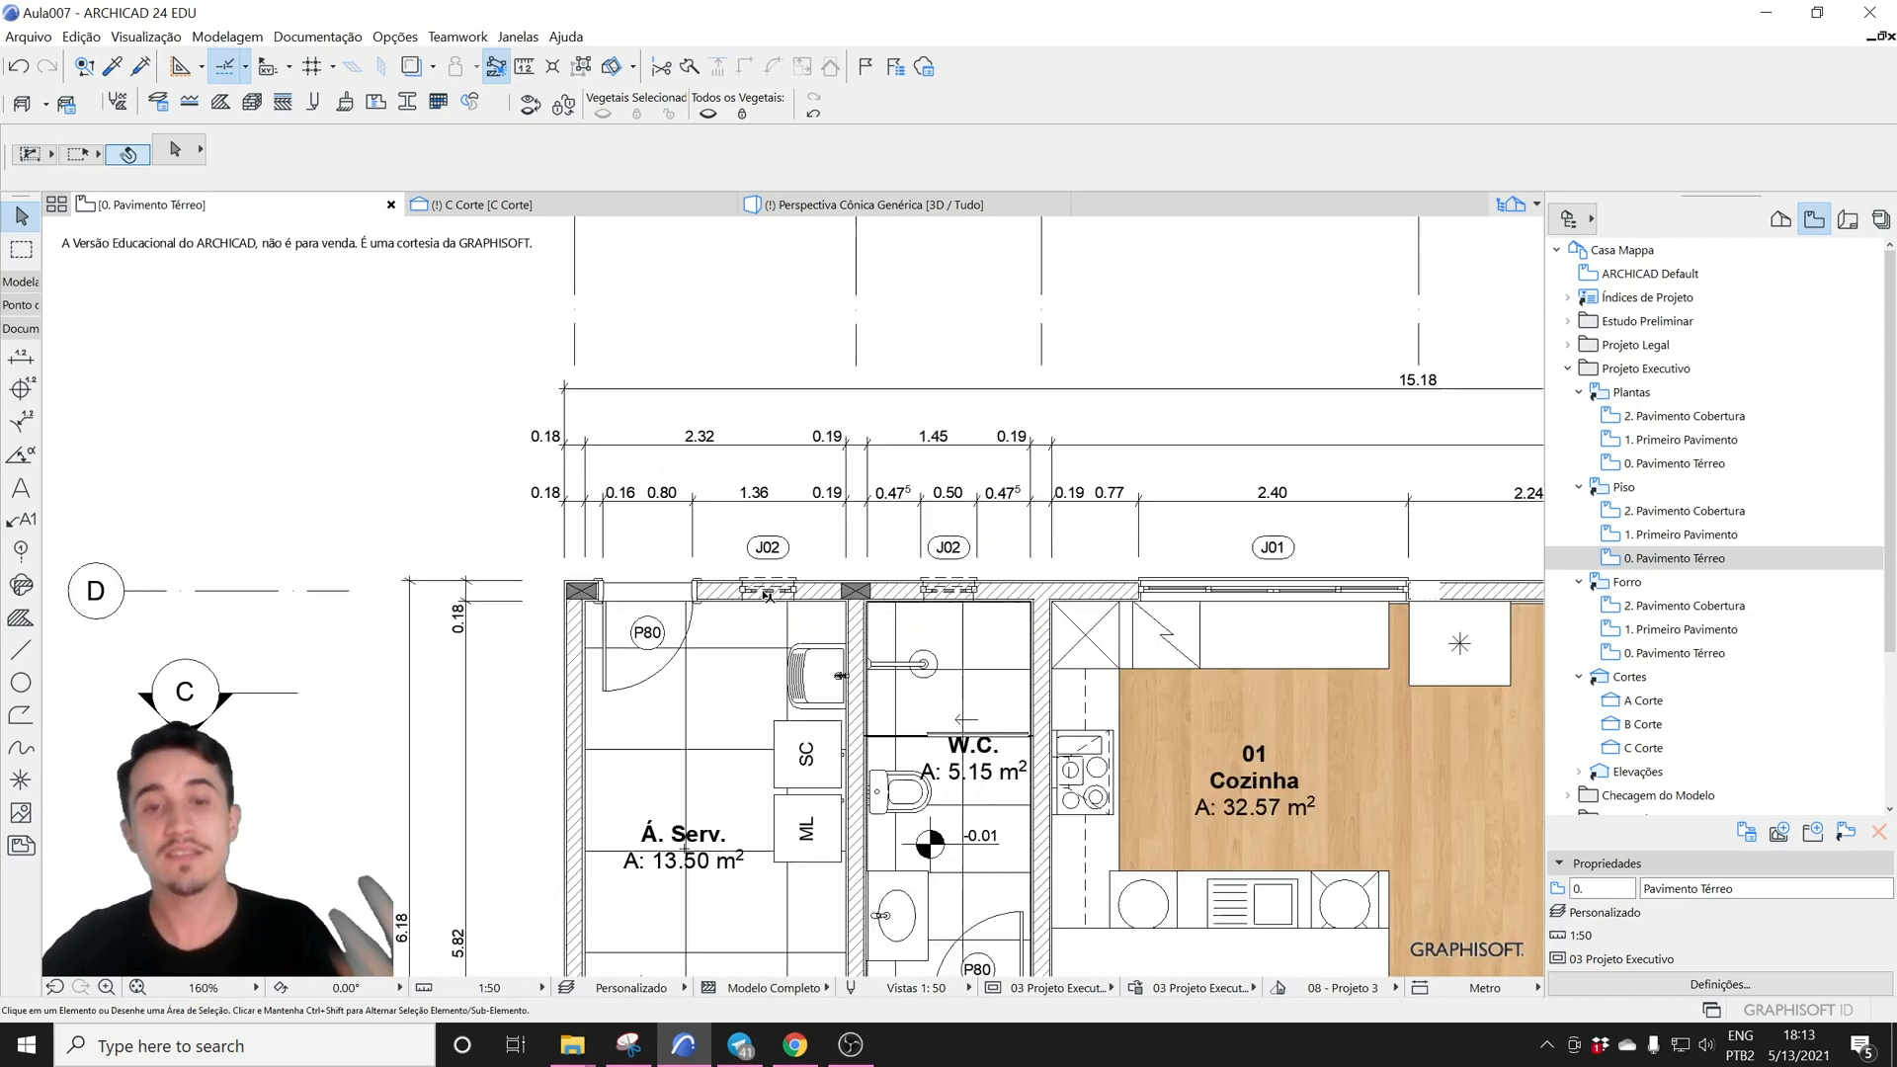
middle_click_drag(767, 594, 768, 178)
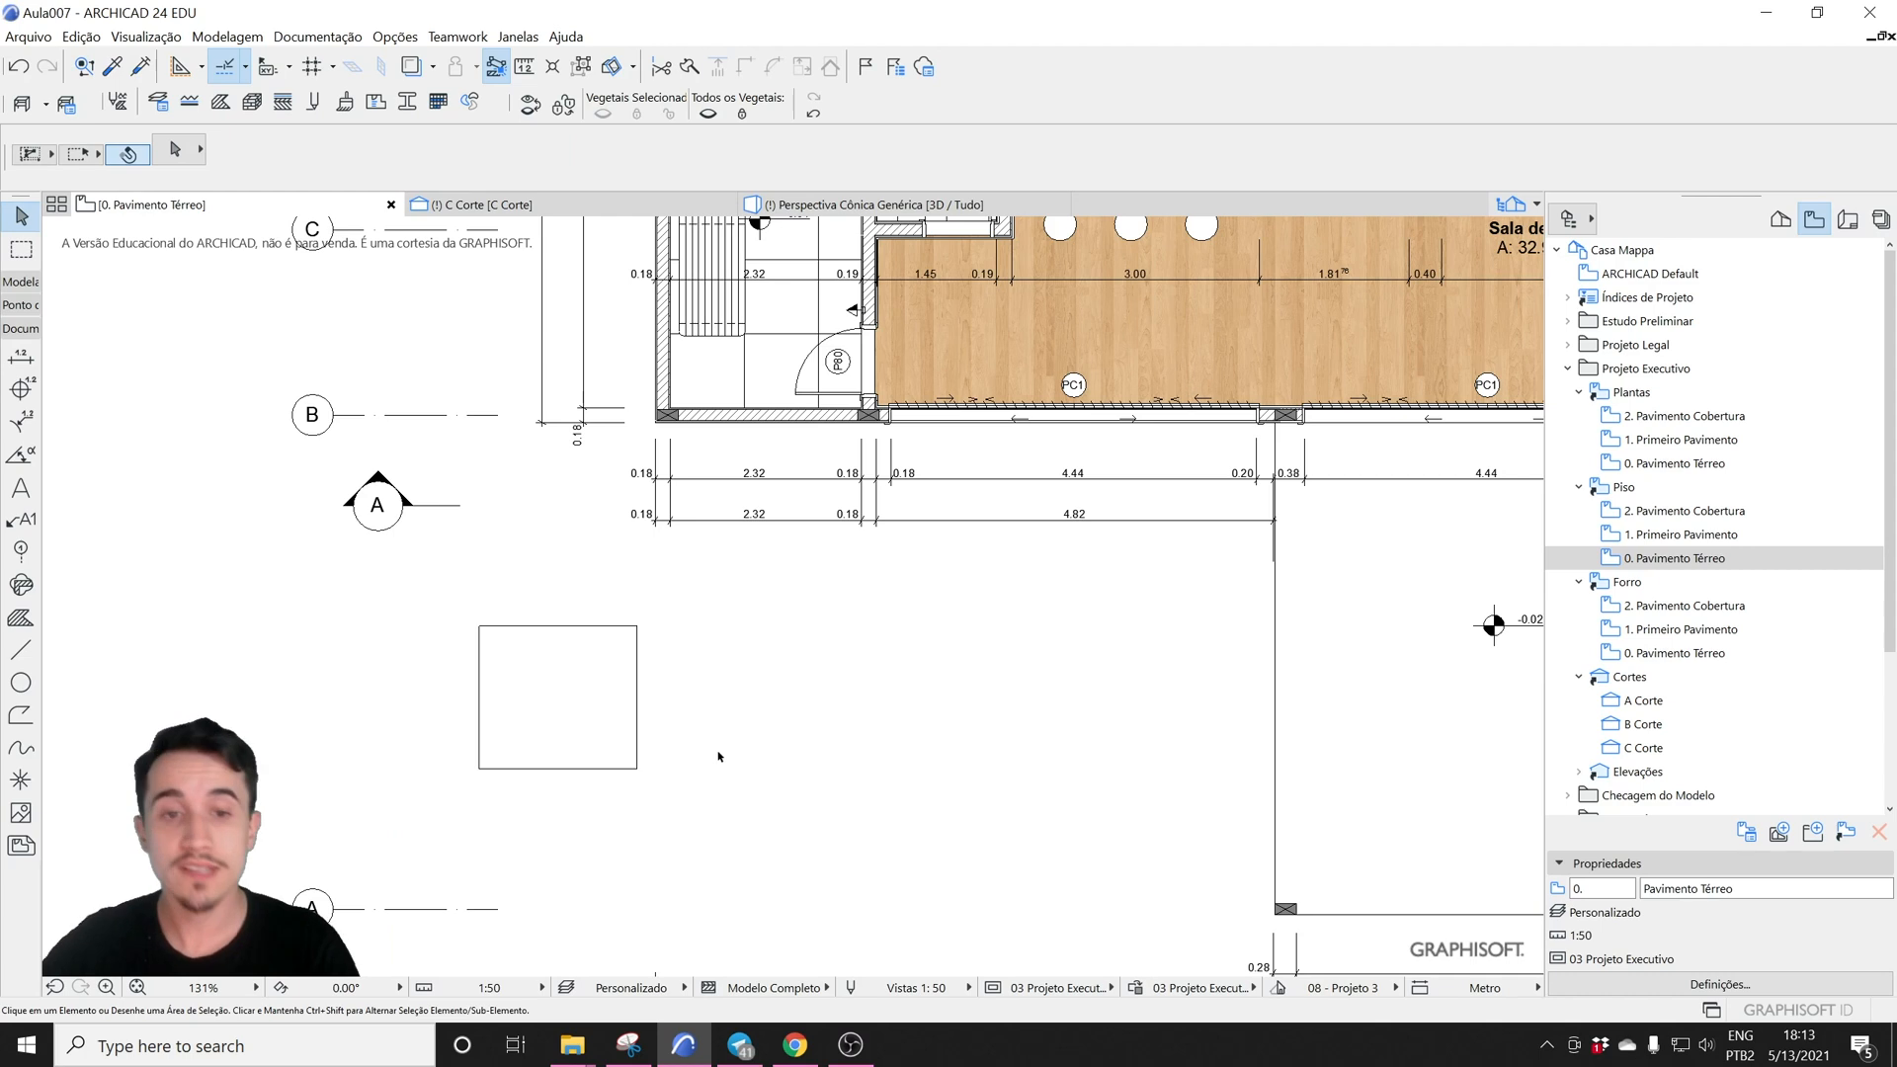
key("l")
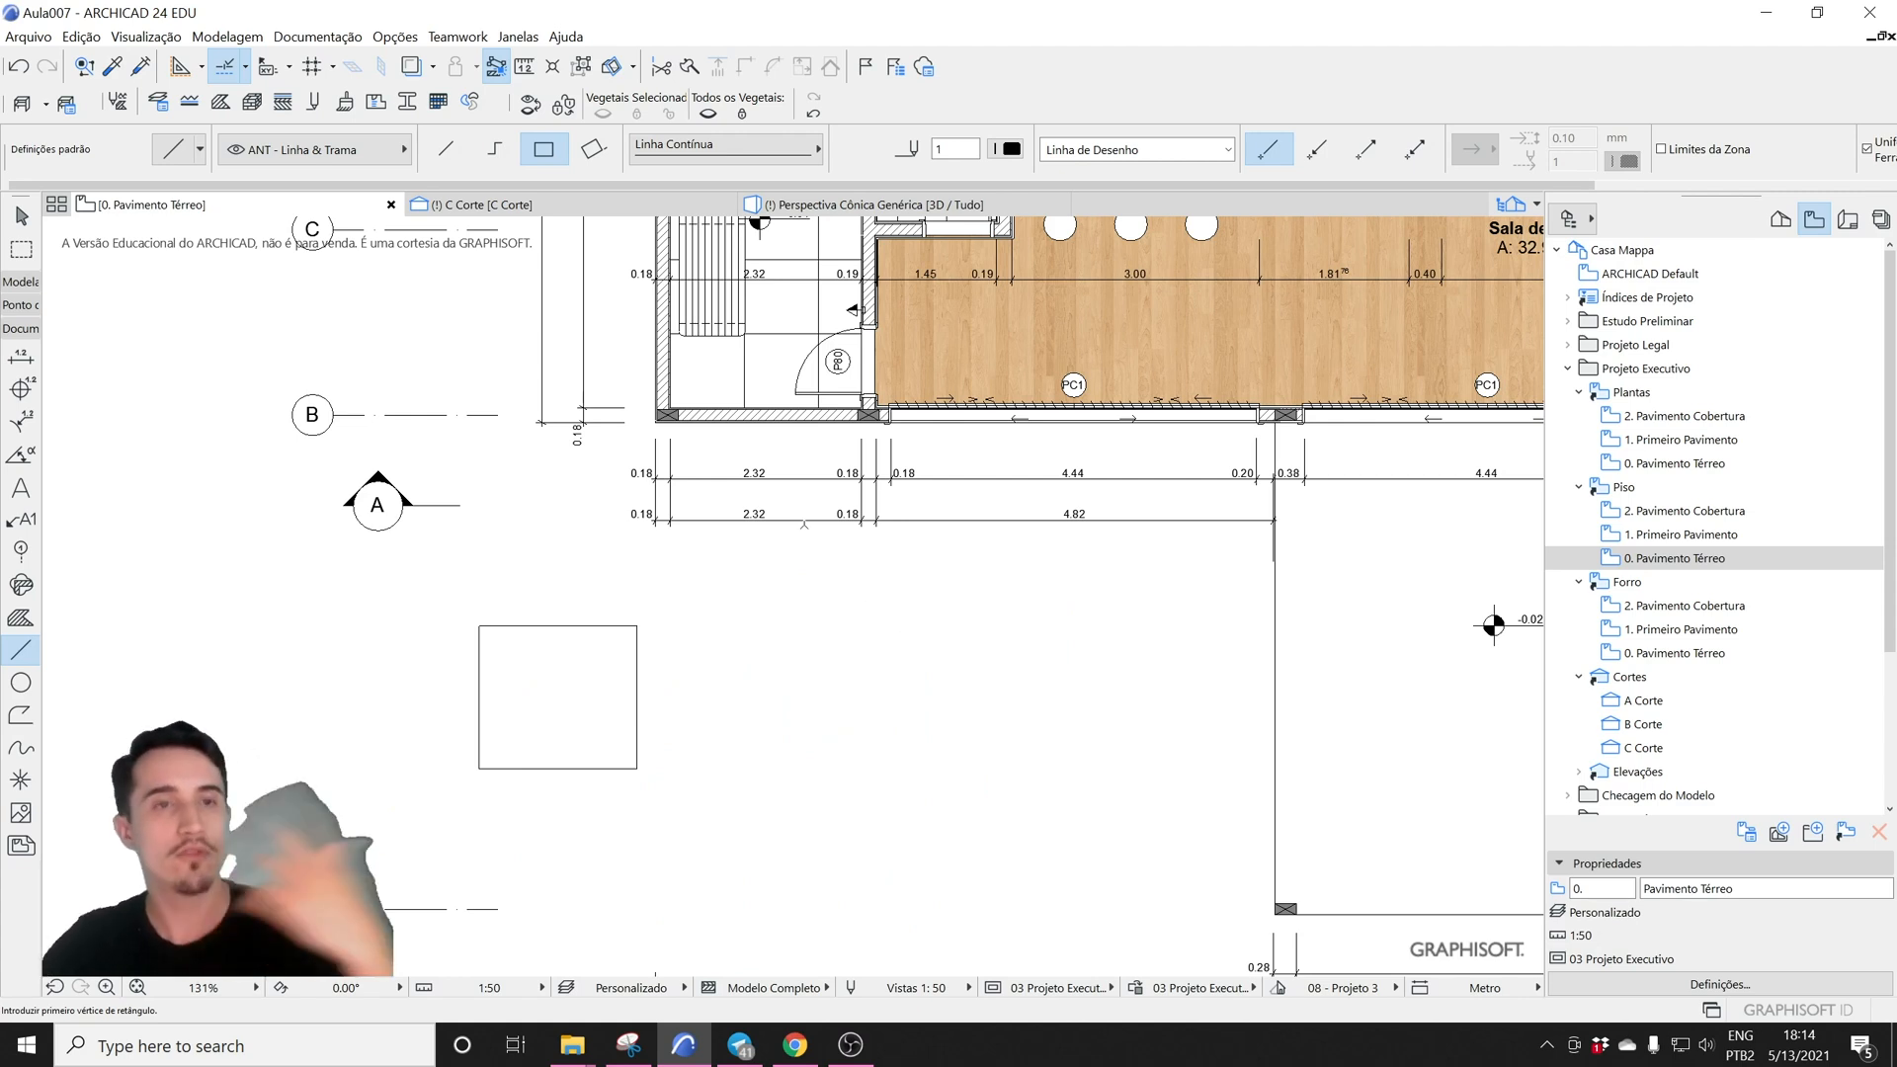
key("Escape")
- Examine the snap reference highlight delay (Realce como referência vinculada depois) in the Restrições de Entradas e Guias preferences, and cancel the dialog
left_click(397, 36)
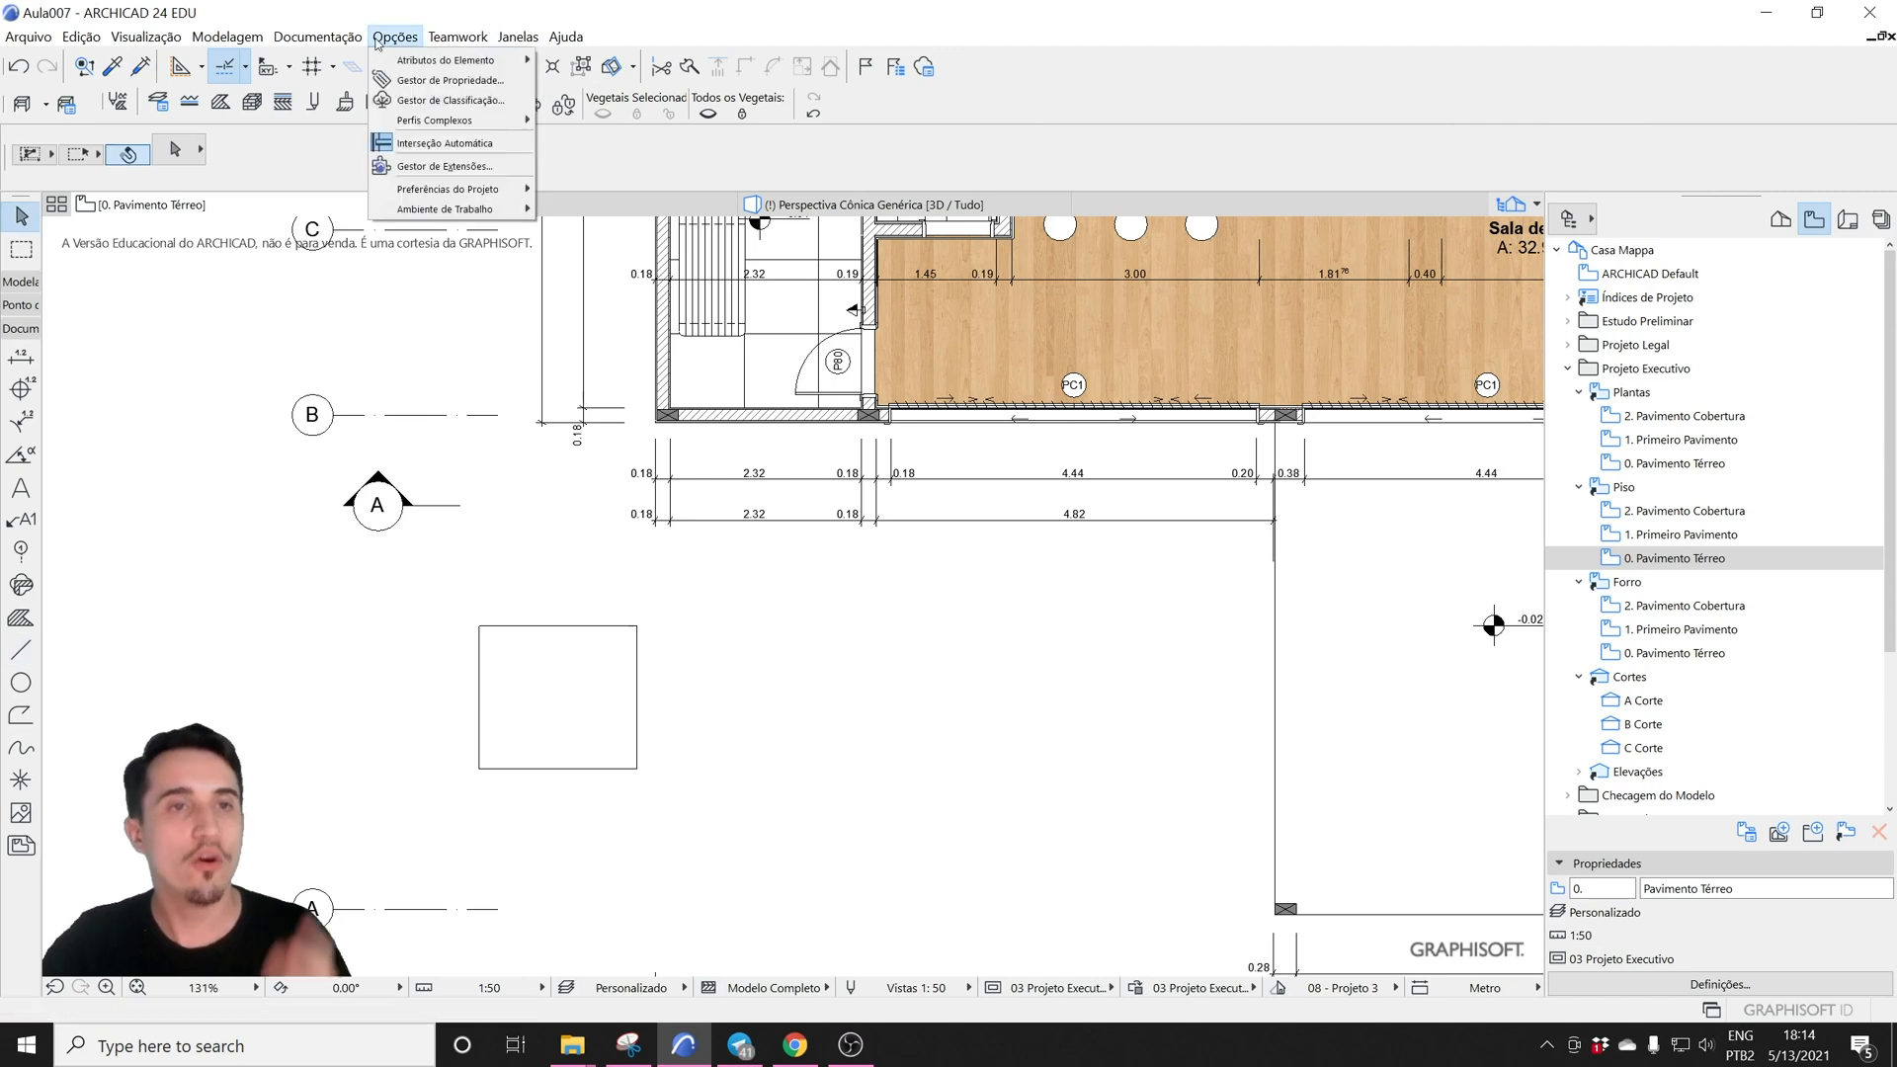
mouse_move(442, 210)
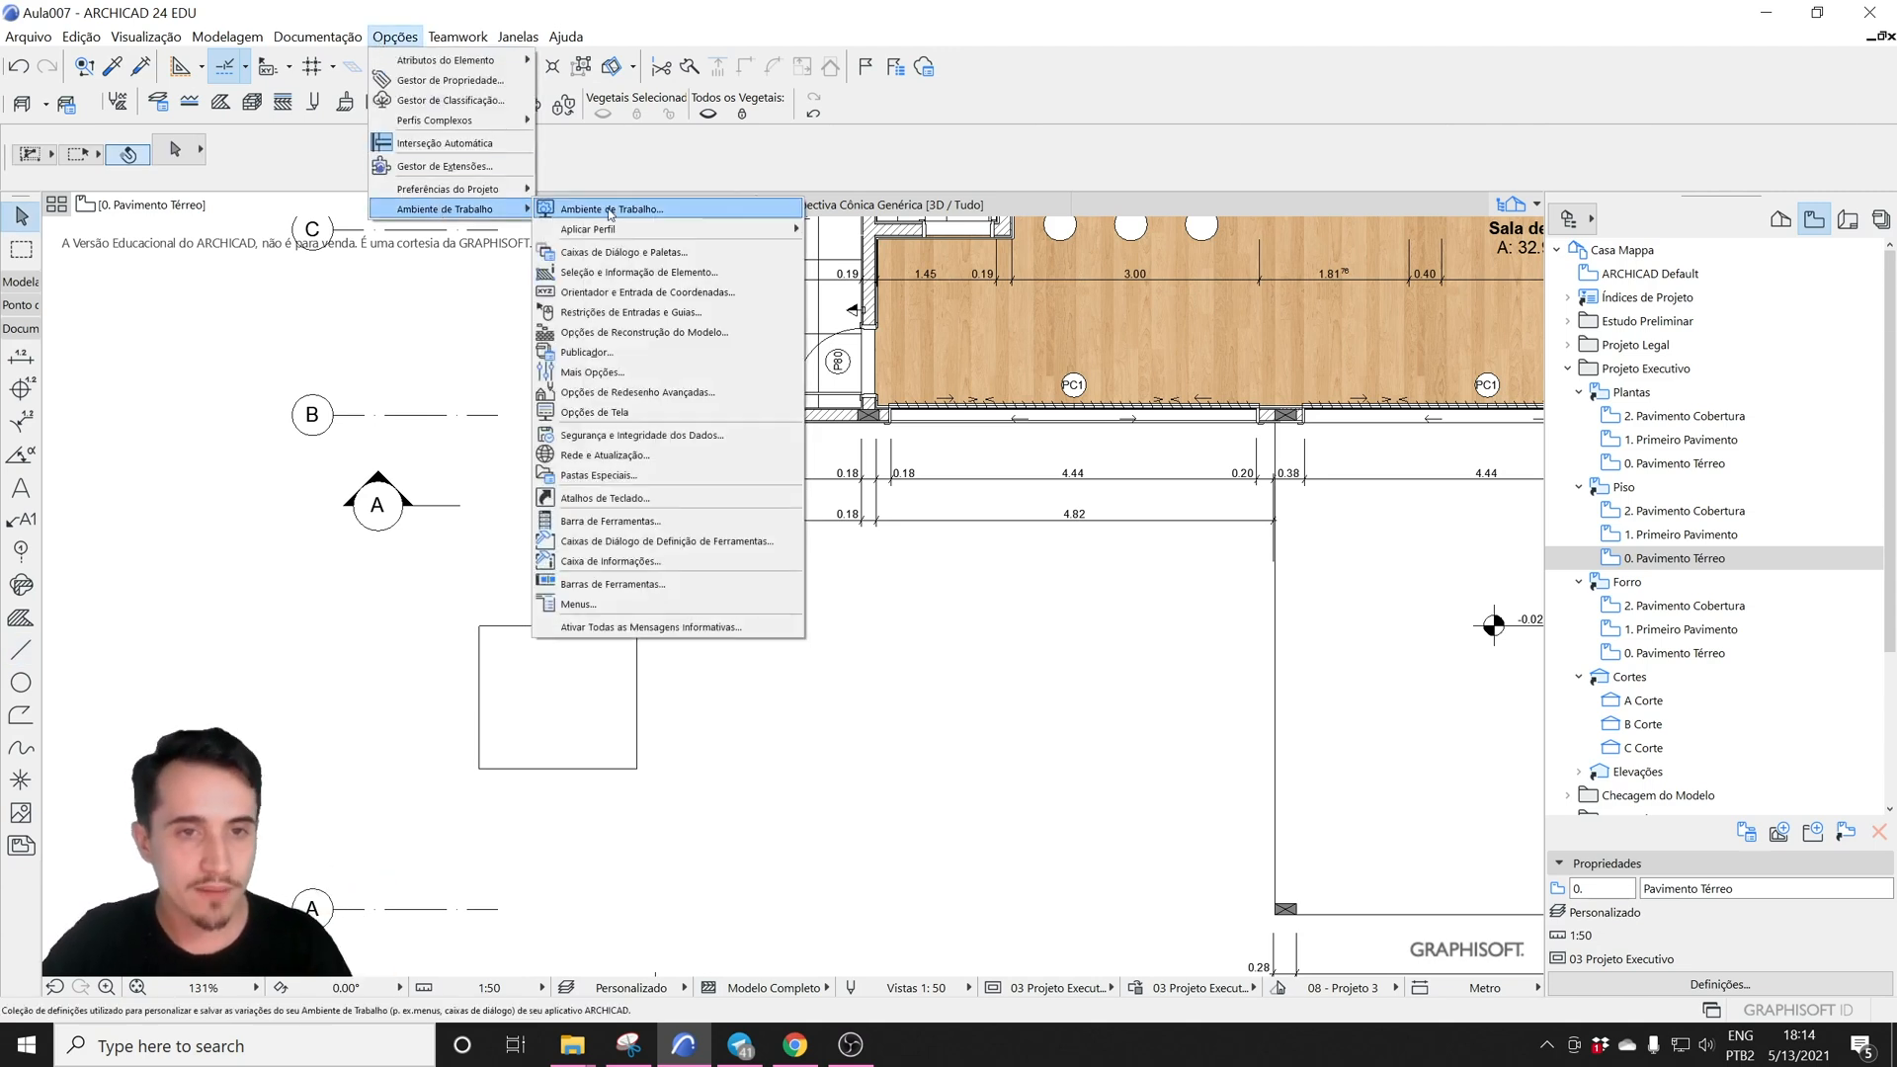
left_click(685, 312)
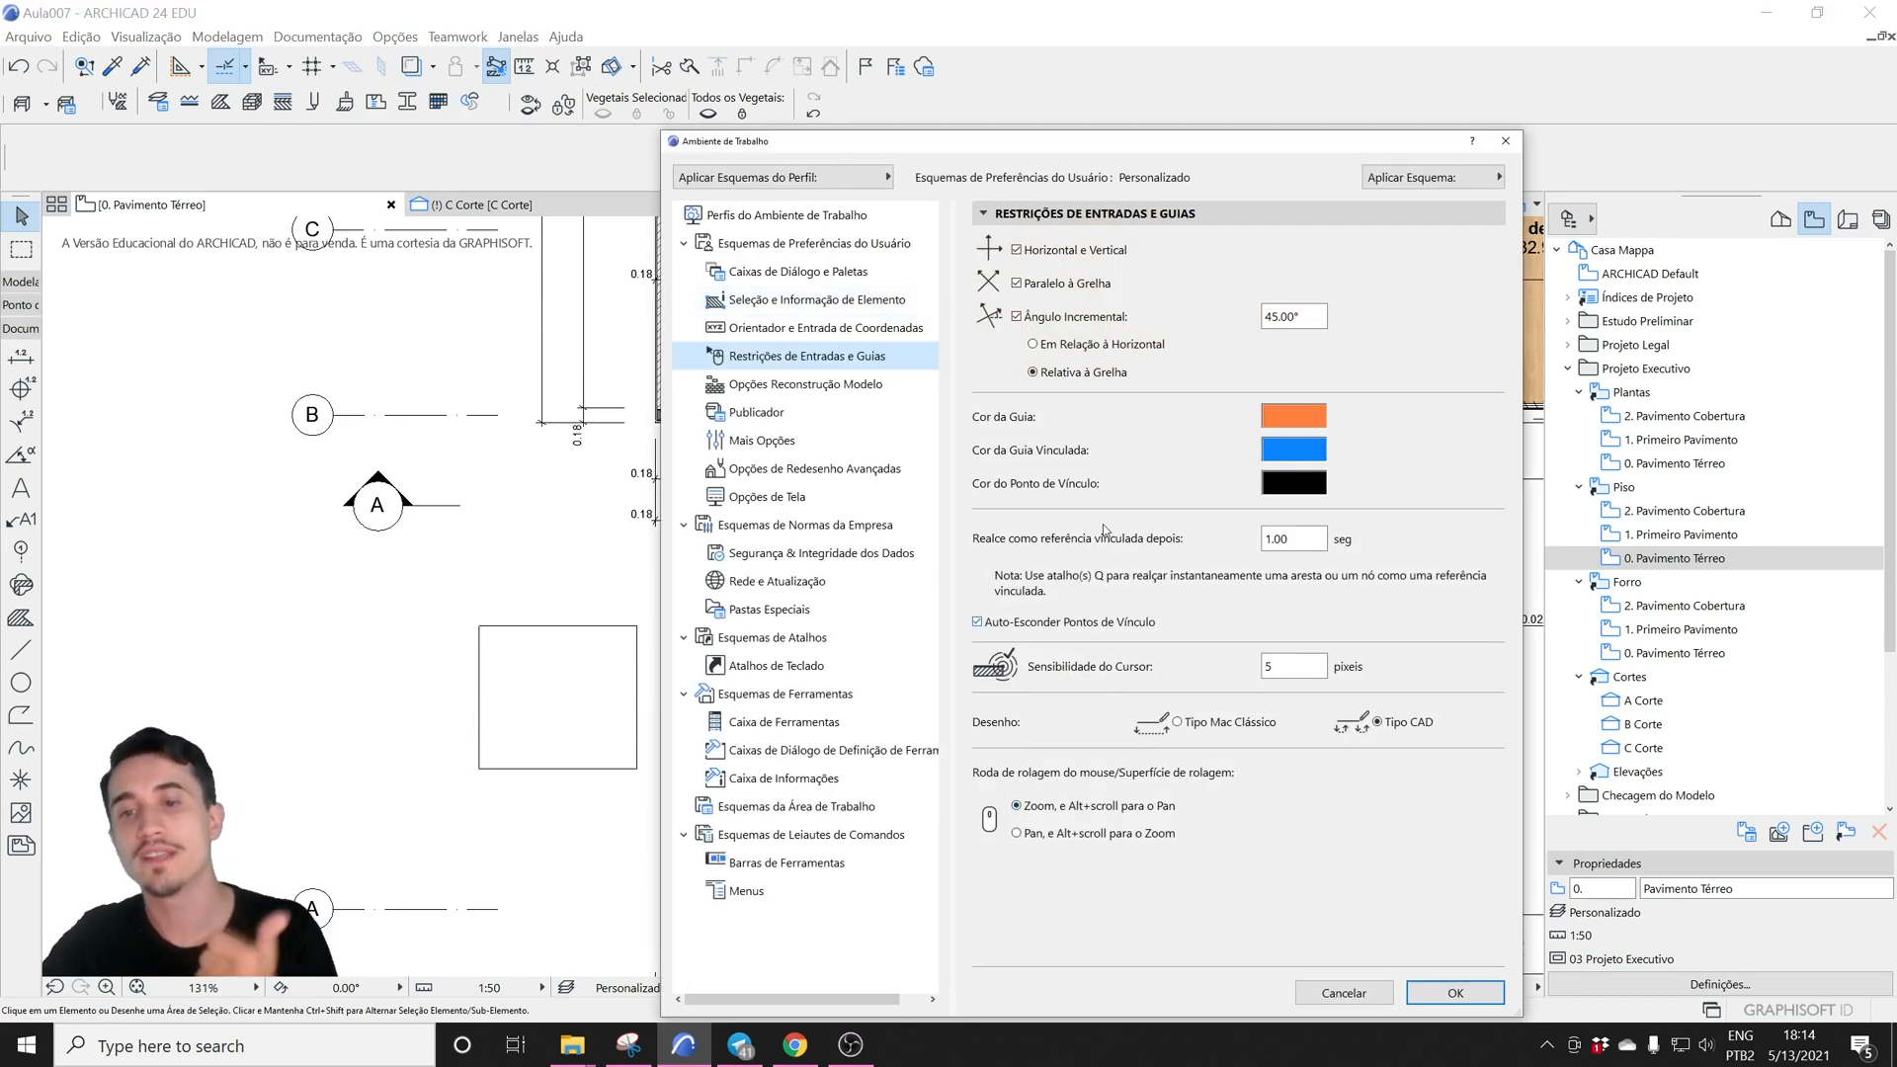
left_click(1297, 539)
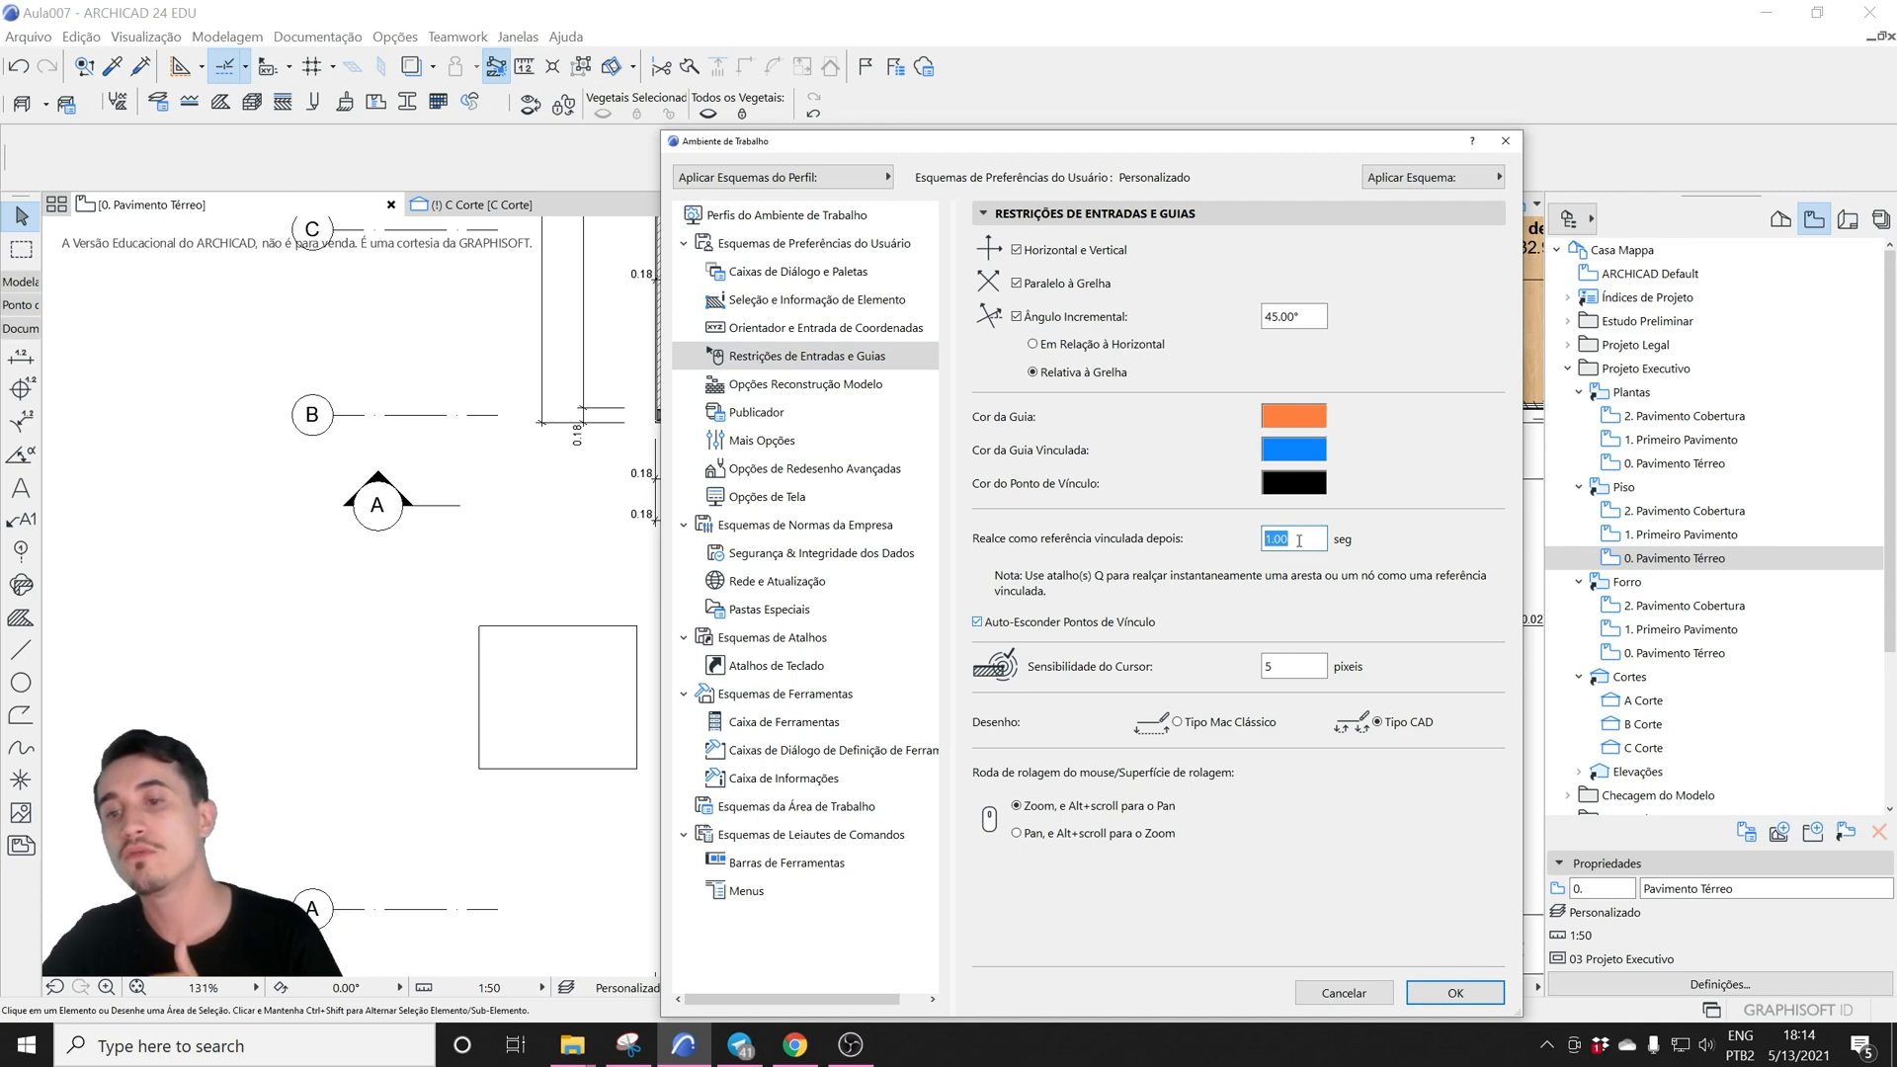
left_click(1300, 541)
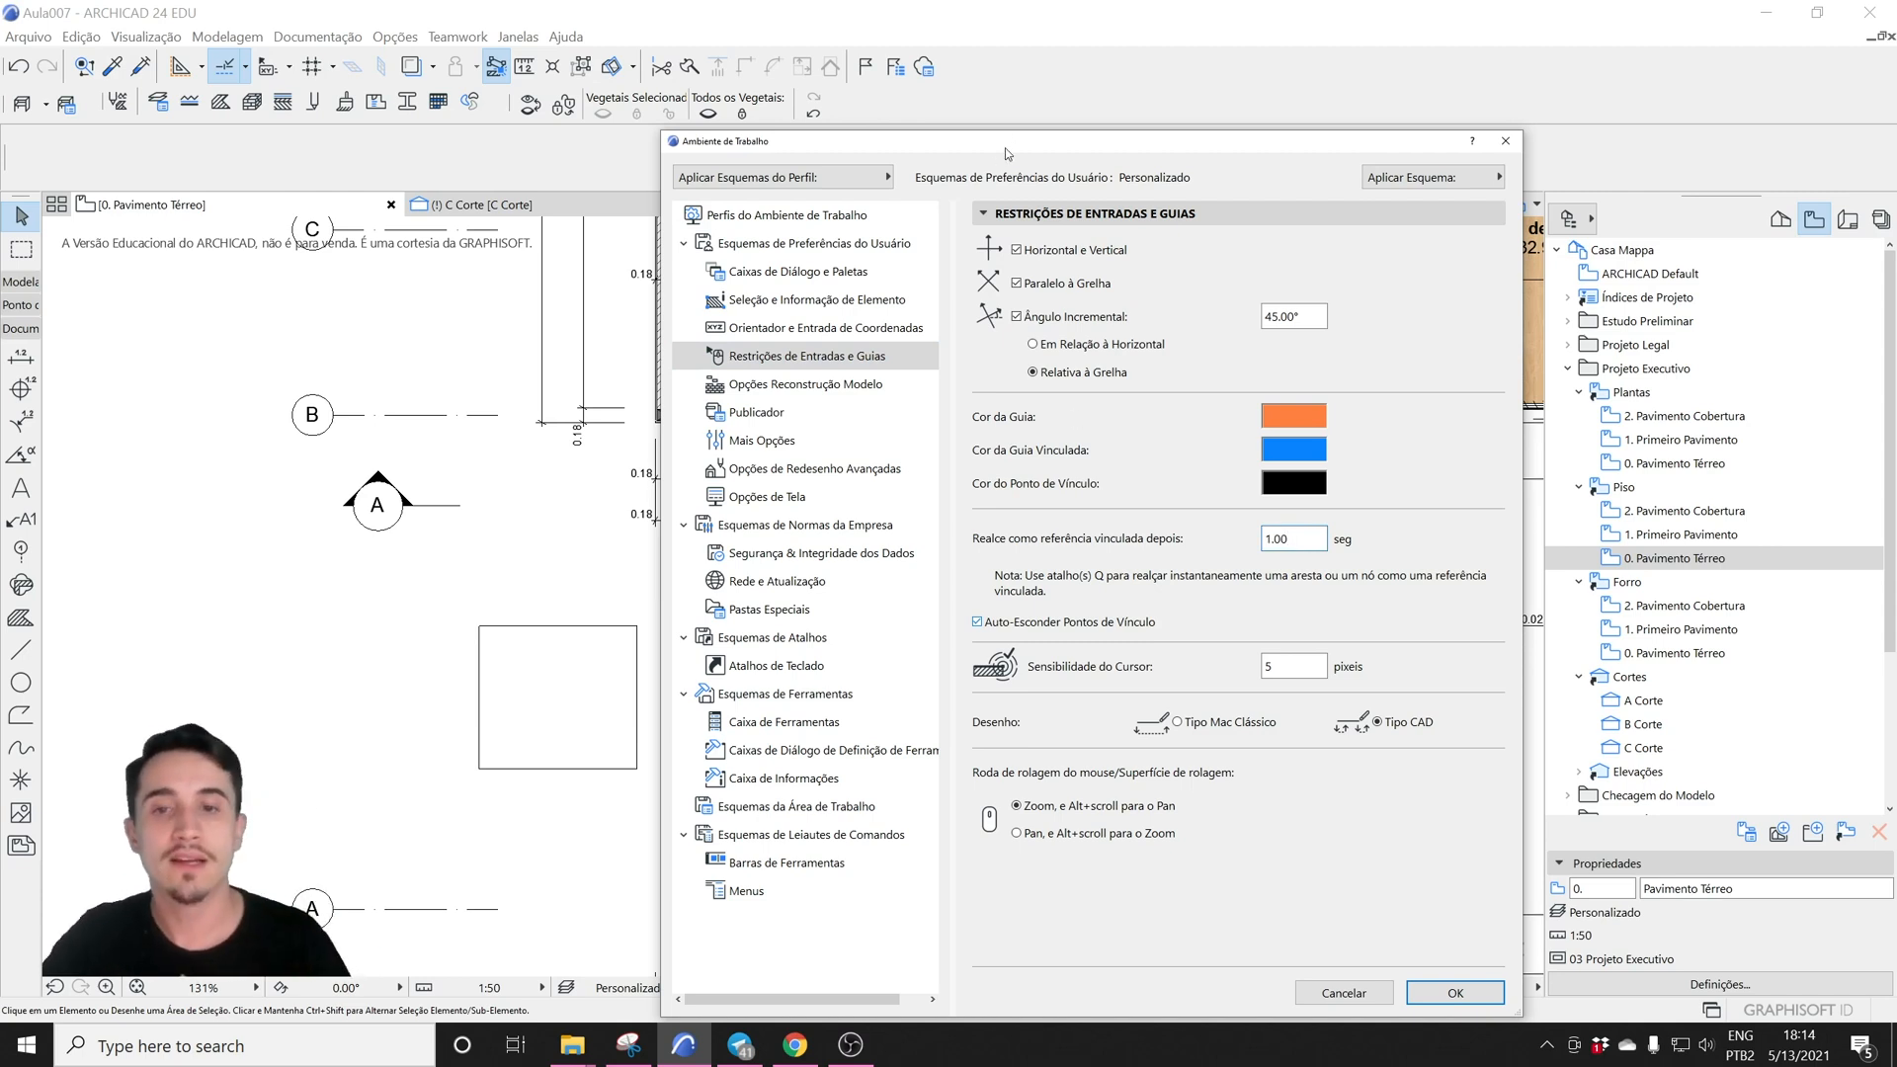
left_click_drag(1005, 147, 968, 106)
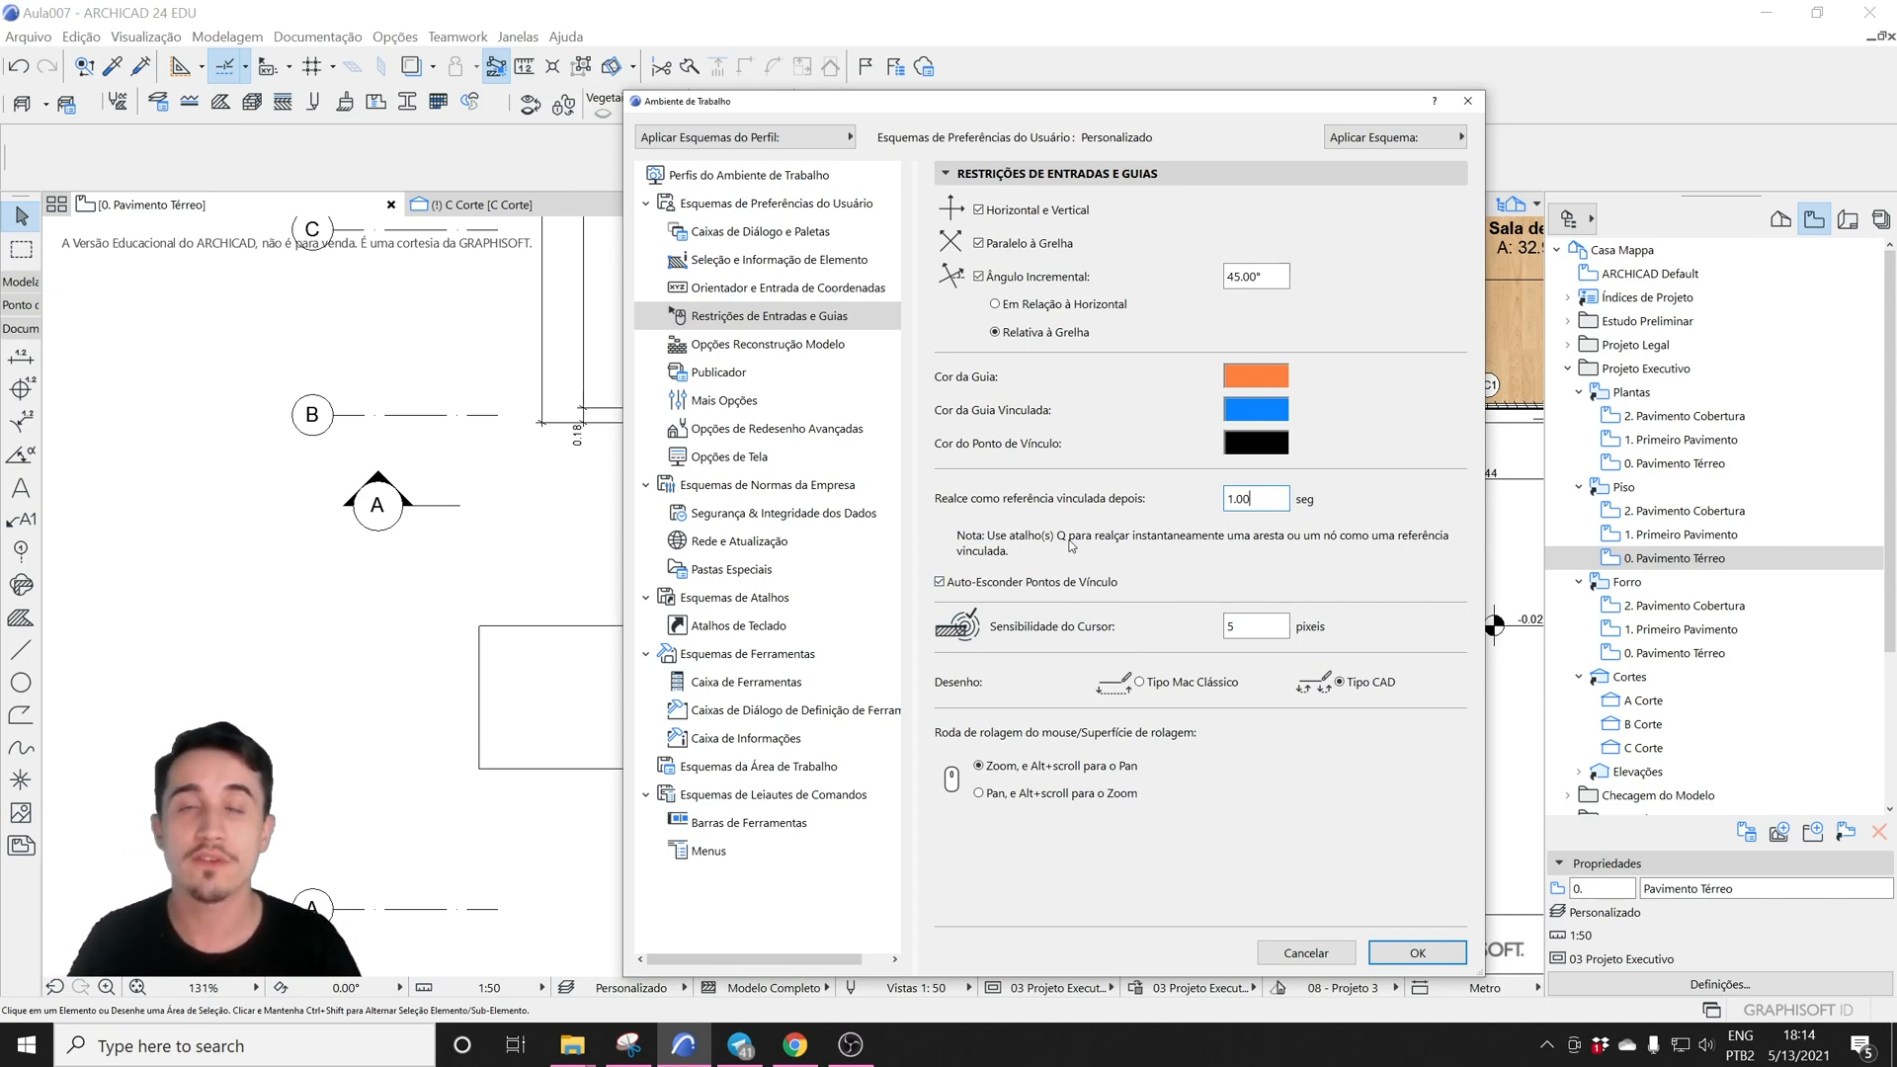
left_click(1305, 952)
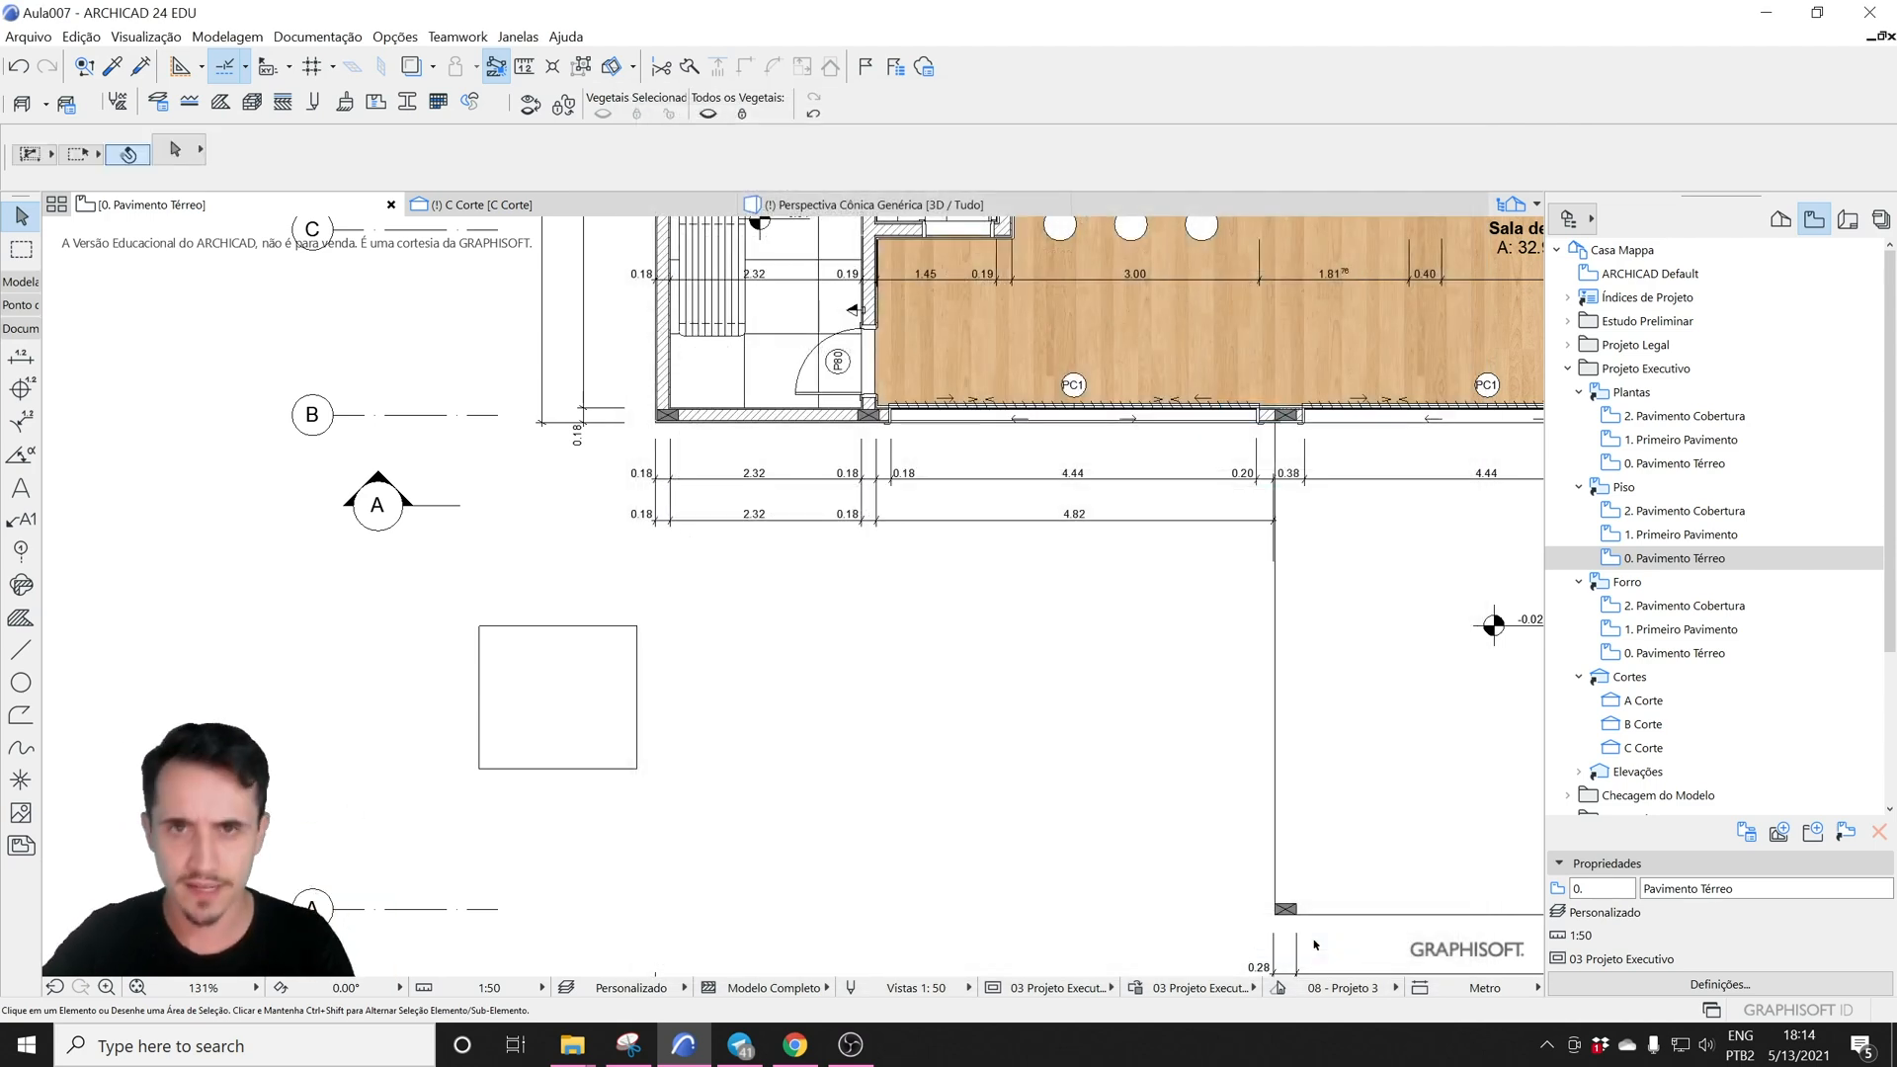